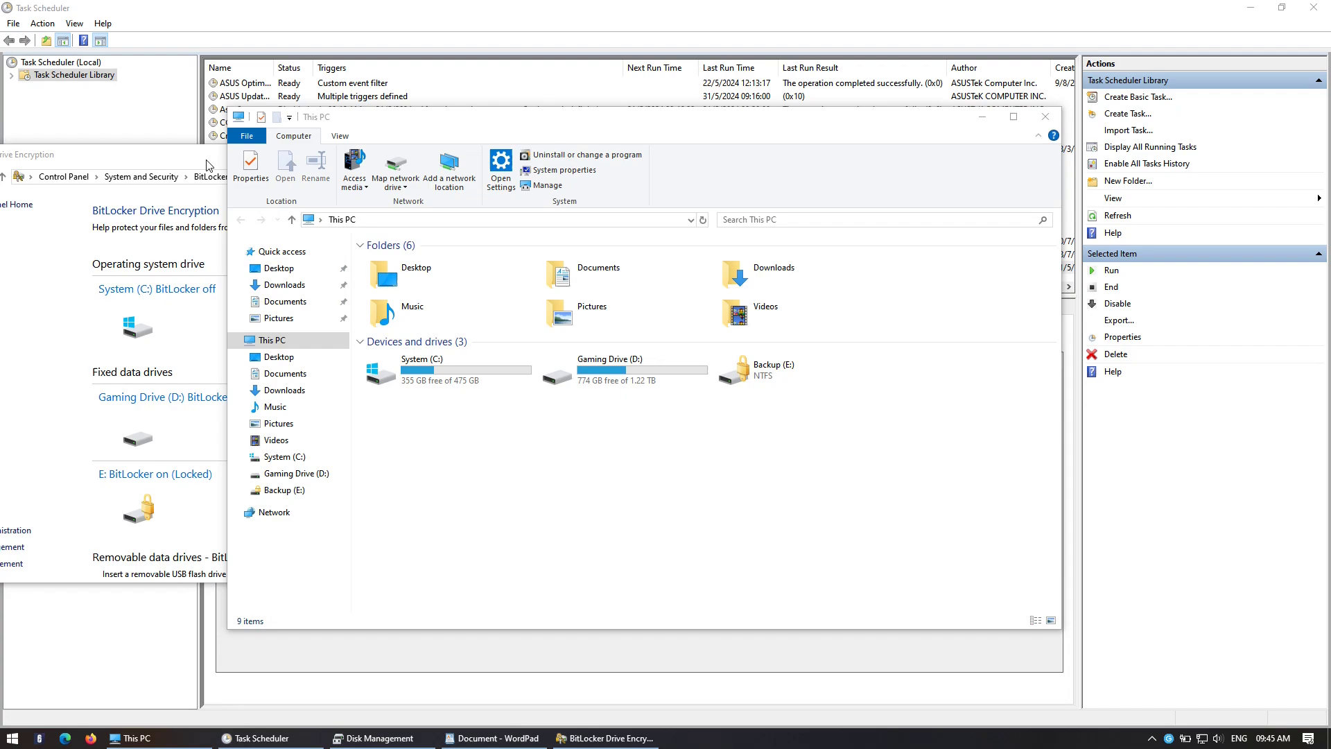
Move the BitLocker Drive Encryption window to the screen centre, showing C:, D: and locked E:
{"action": "left_click_drag", "start_coordinate": [206, 165], "coordinate": [523, 176]}
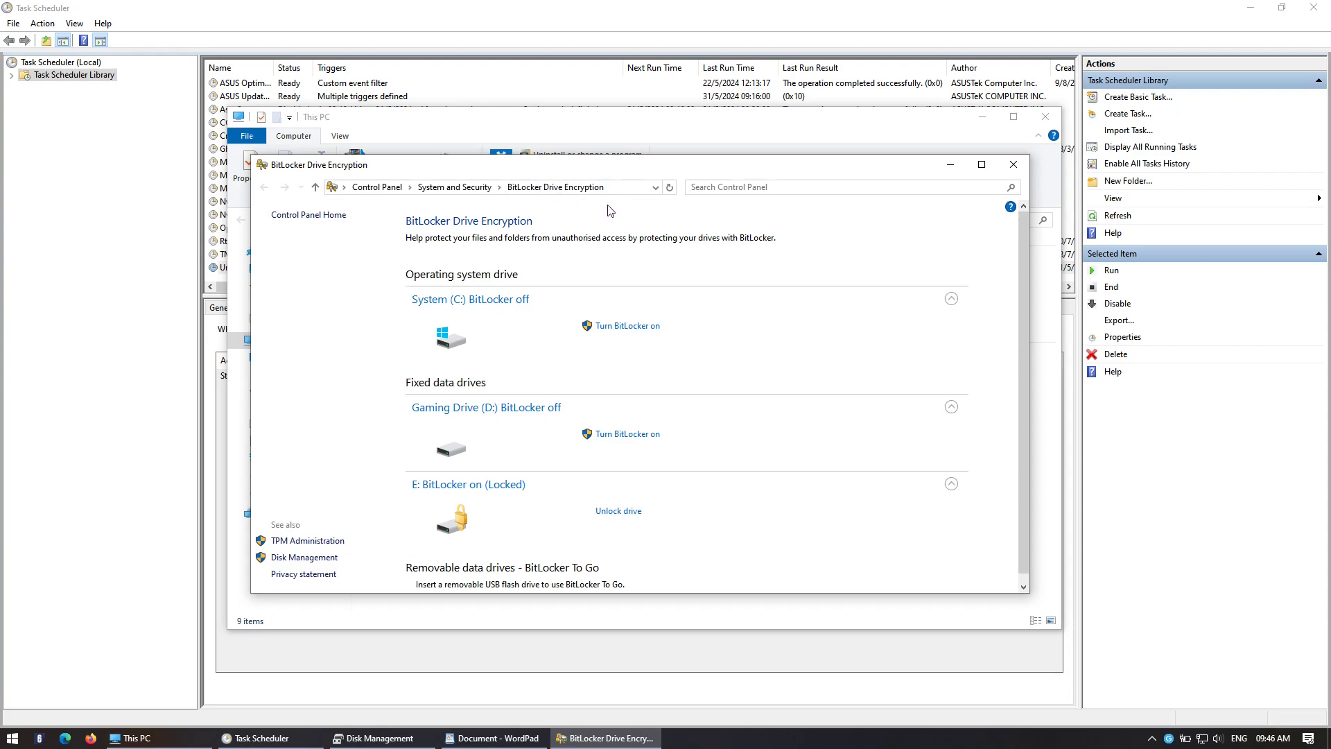
{"action": "mouse_move", "coordinate": [618, 171]}
{"action": "left_mouse_down"}
{"action": "mouse_move", "coordinate": [641, 163]}
{"action": "mouse_move", "coordinate": [616, 157]}
{"action": "left_mouse_up"}
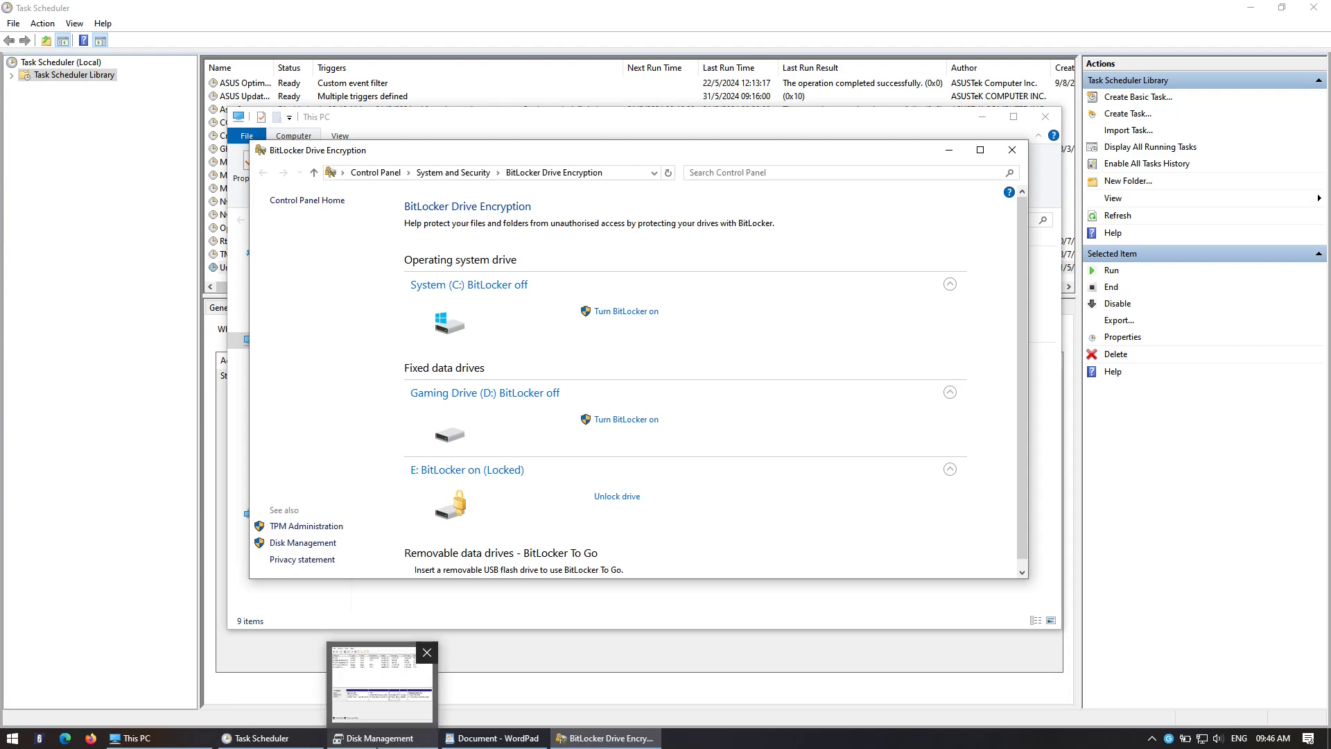
{"action": "left_click", "coordinate": [380, 738]}
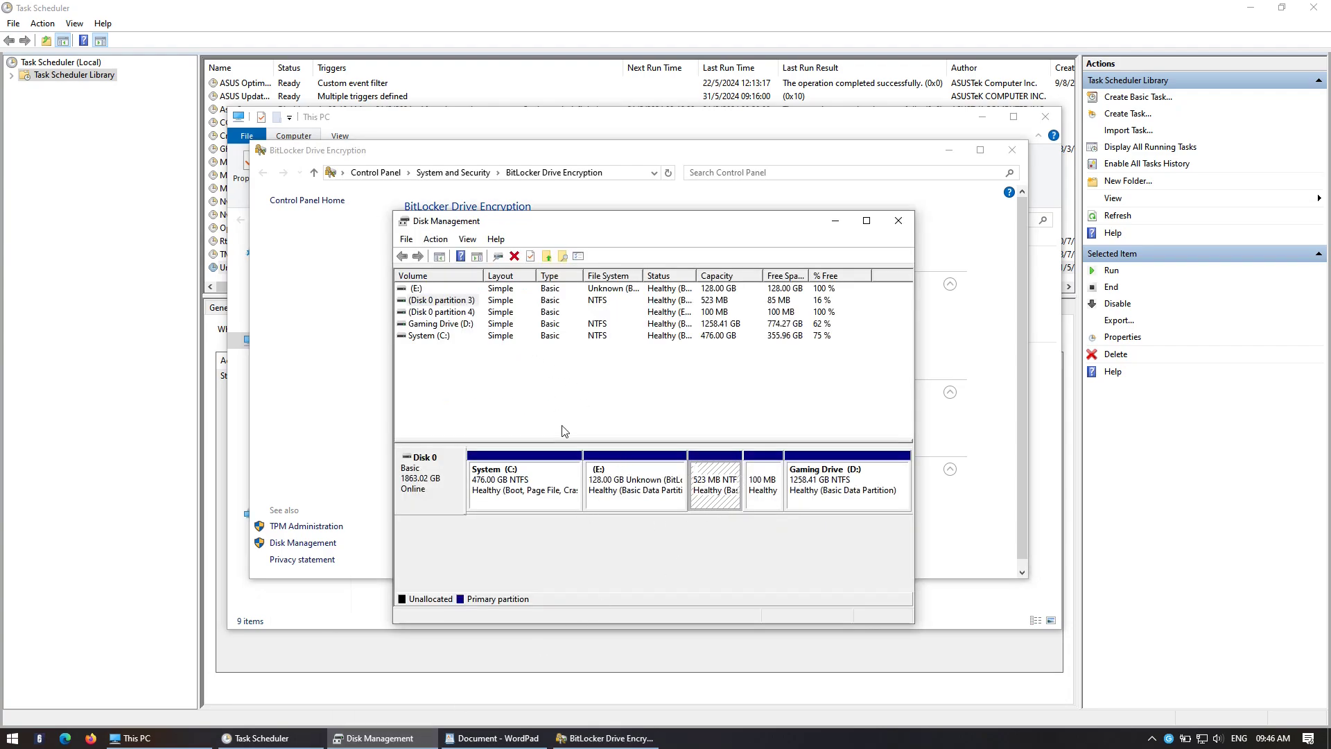
{"action": "left_click", "coordinate": [543, 488]}
{"action": "left_click", "coordinate": [860, 492]}
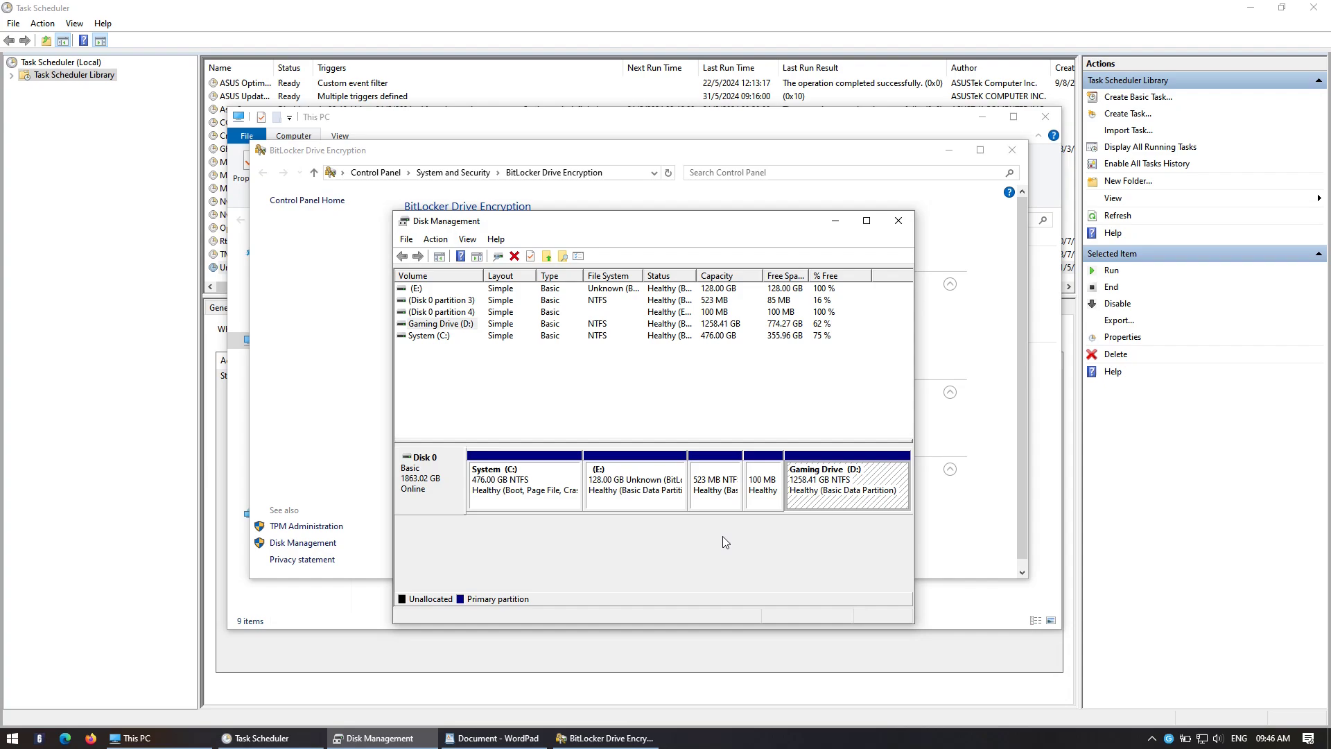
{"action": "left_click", "coordinate": [616, 504]}
{"action": "left_click", "coordinate": [837, 226]}
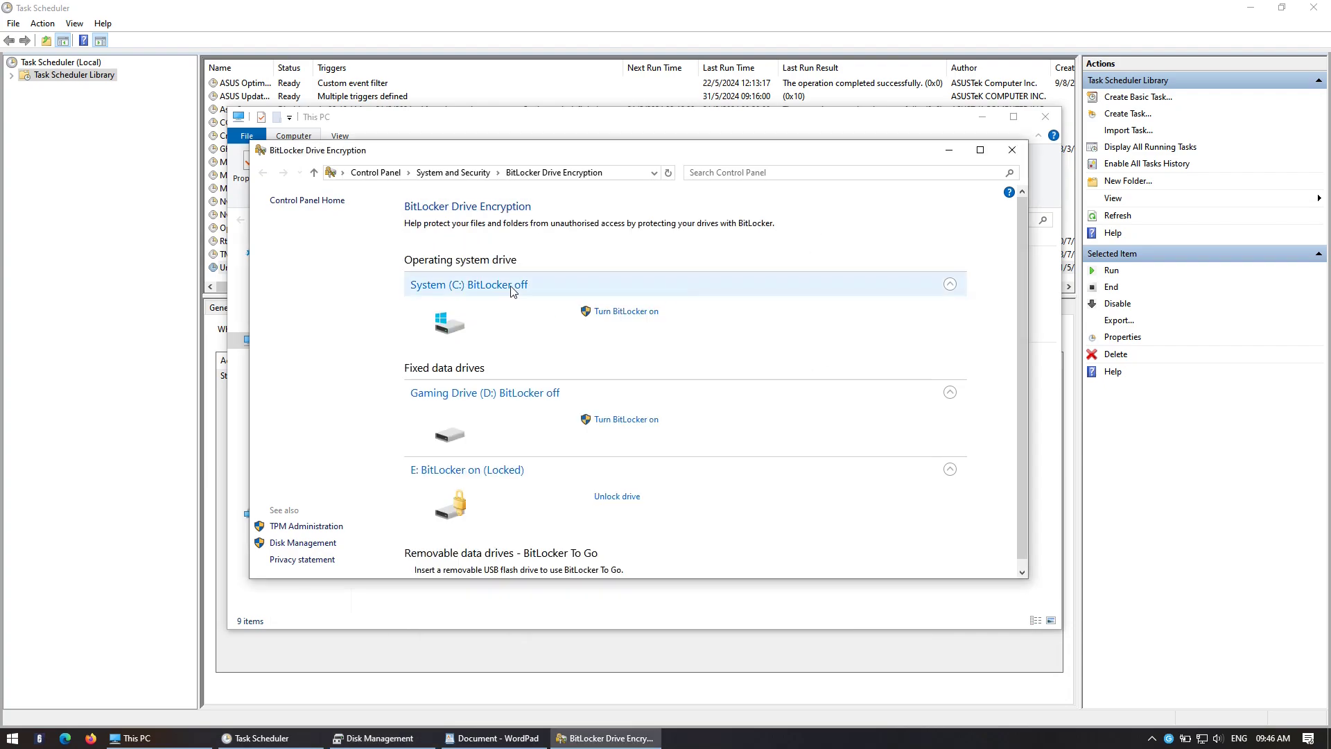
{"action": "scroll", "coordinate": [510, 473], "scroll_direction": "down", "scroll_amount": 1}
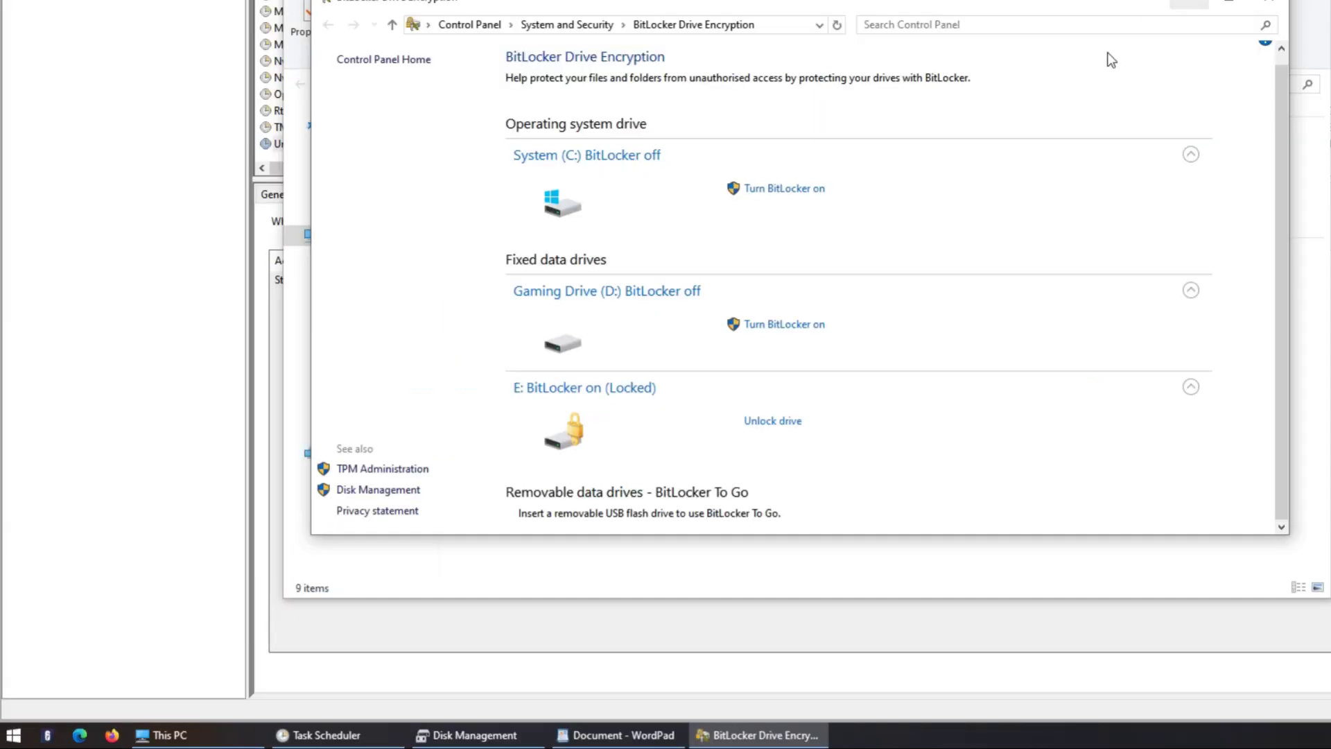
{"action": "left_click", "coordinate": [13, 735]}
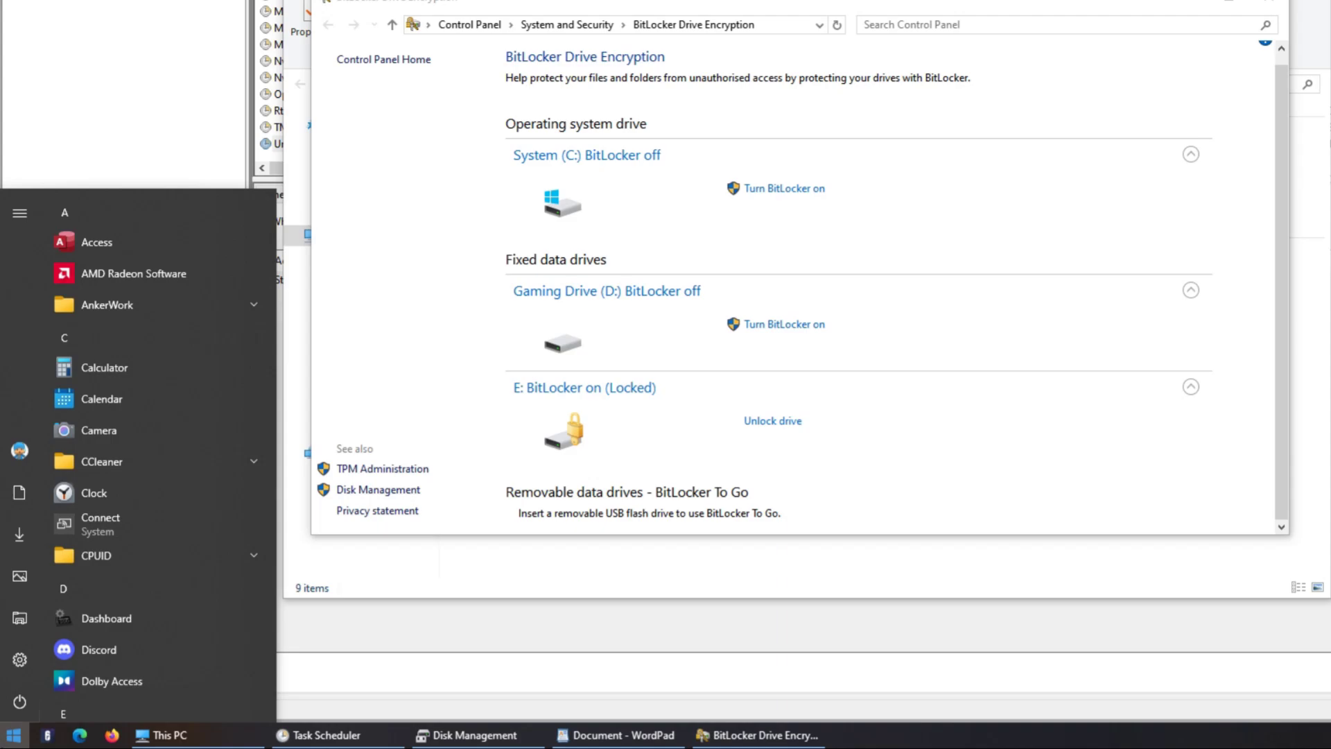
{"action": "type", "text": "bitlocker"}
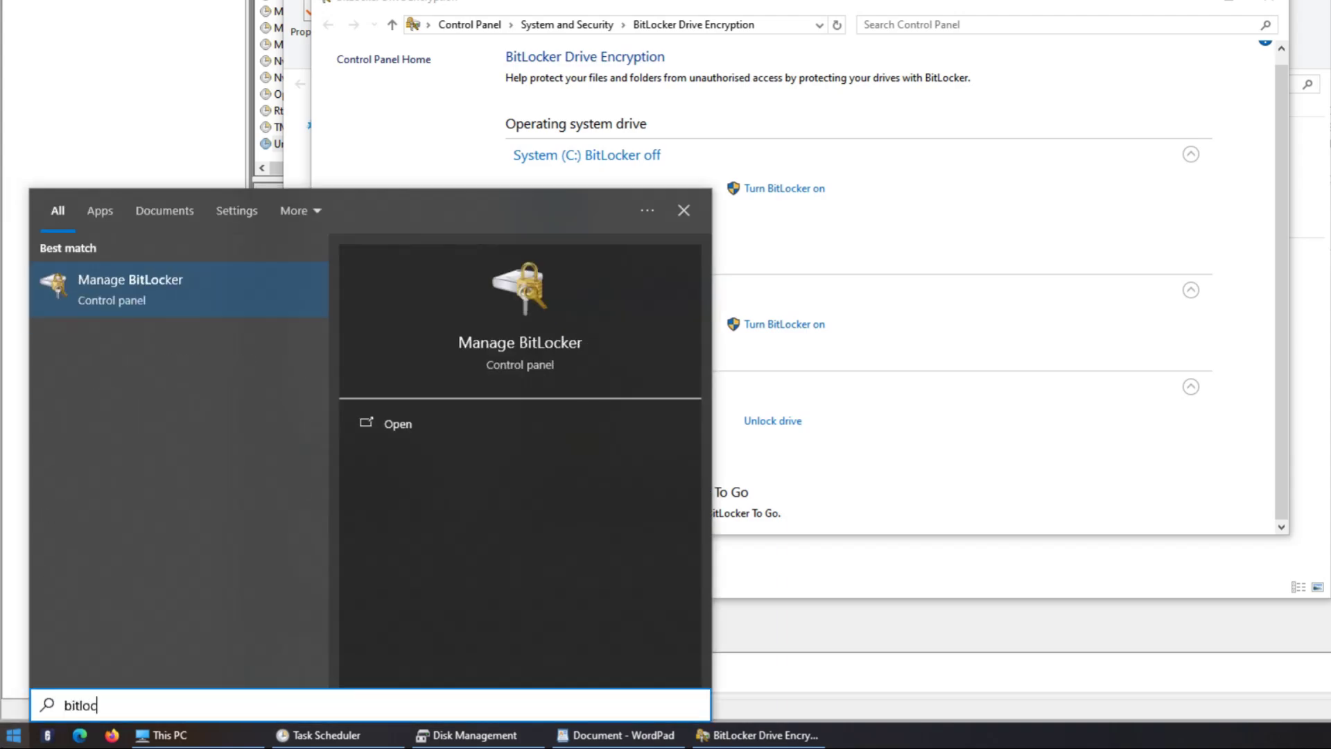
{"action": "left_click", "coordinate": [223, 280]}
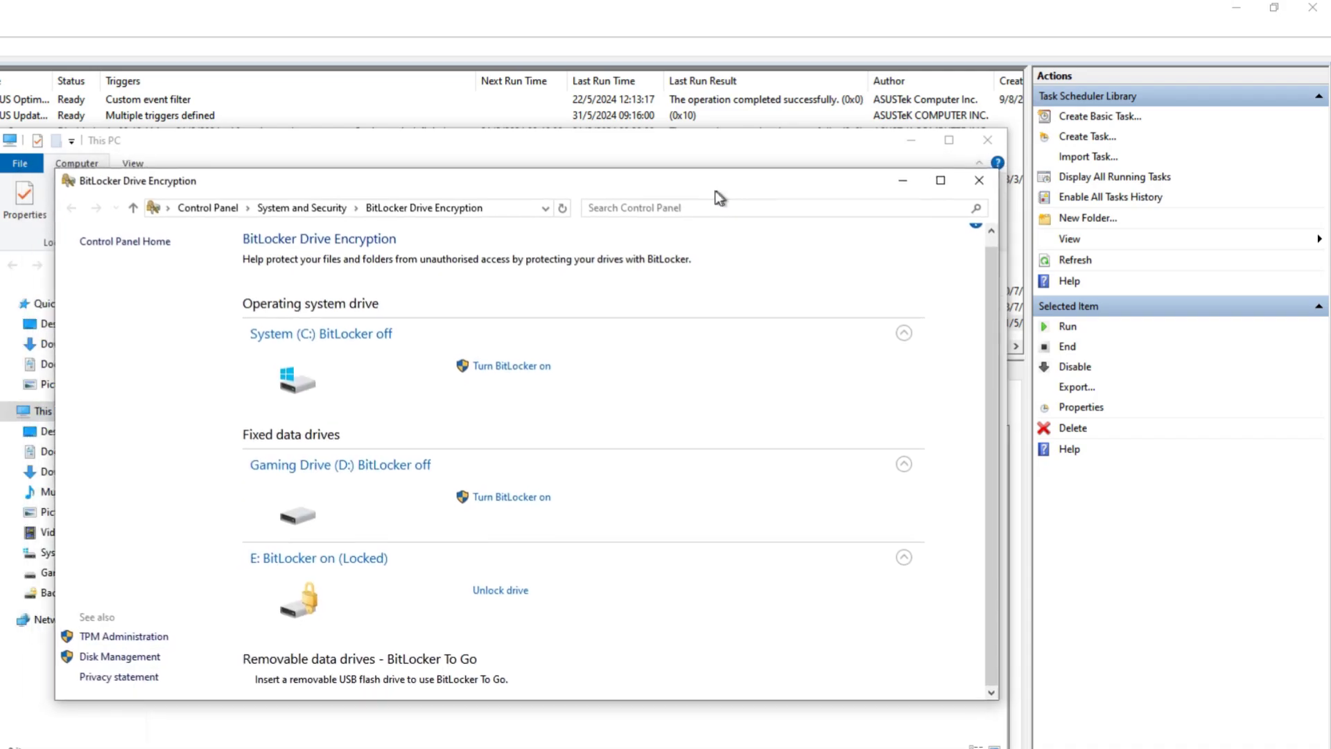
{"action": "left_click_drag", "start_coordinate": [715, 192], "coordinate": [694, 195]}
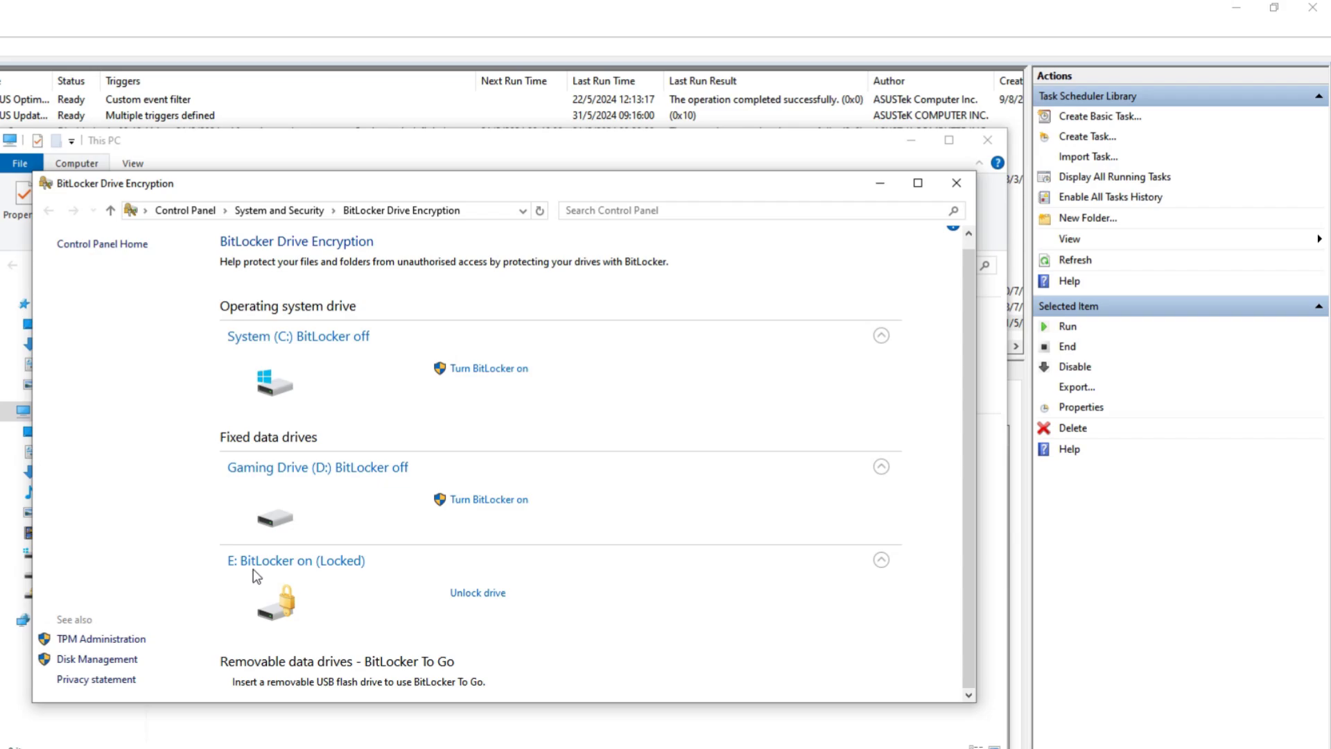
Unlock drive E: by entering its BitLocker password
{"action": "left_click", "coordinate": [464, 594]}
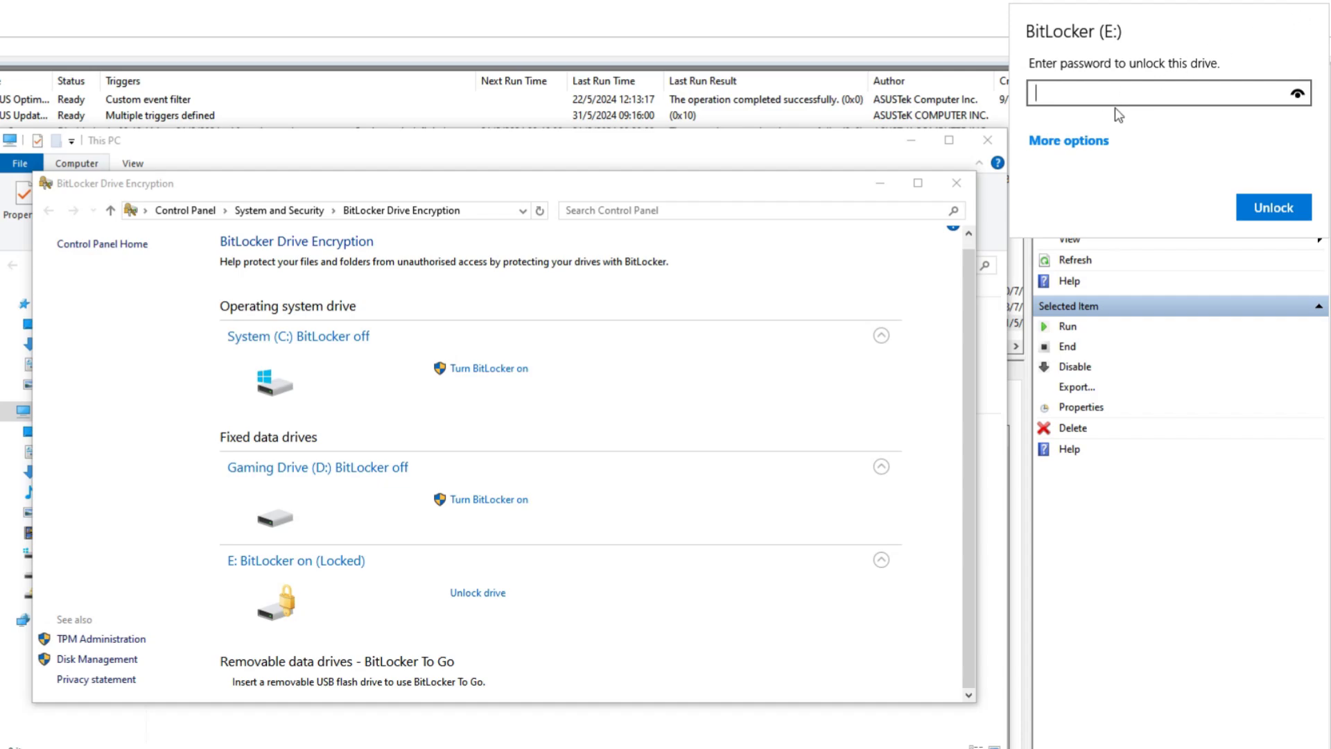
{"action": "type", "text": "•••••••••••"}
{"action": "key", "text": "Return"}
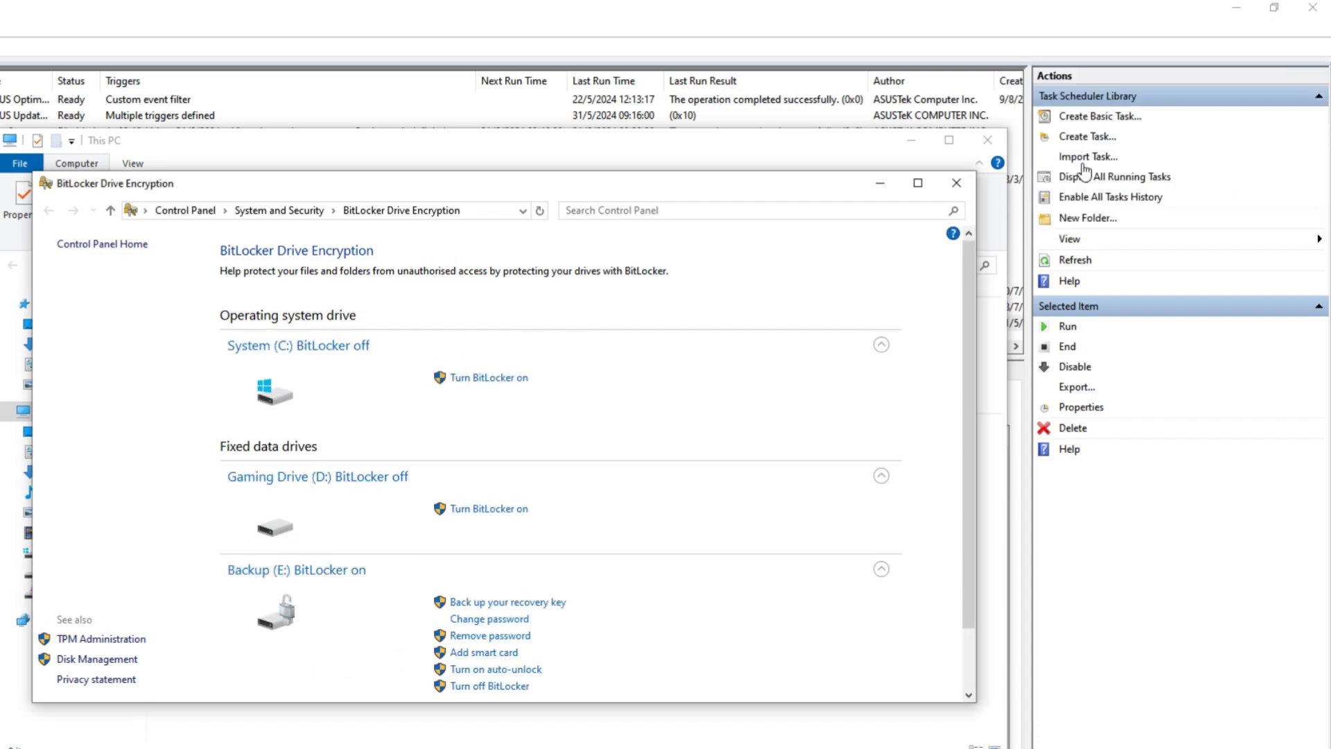
Try turning on auto-unlock for E: and dismiss the error about the unprotected C: drive
{"action": "scroll", "coordinate": [962, 371], "scroll_direction": "down", "scroll_amount": 2}
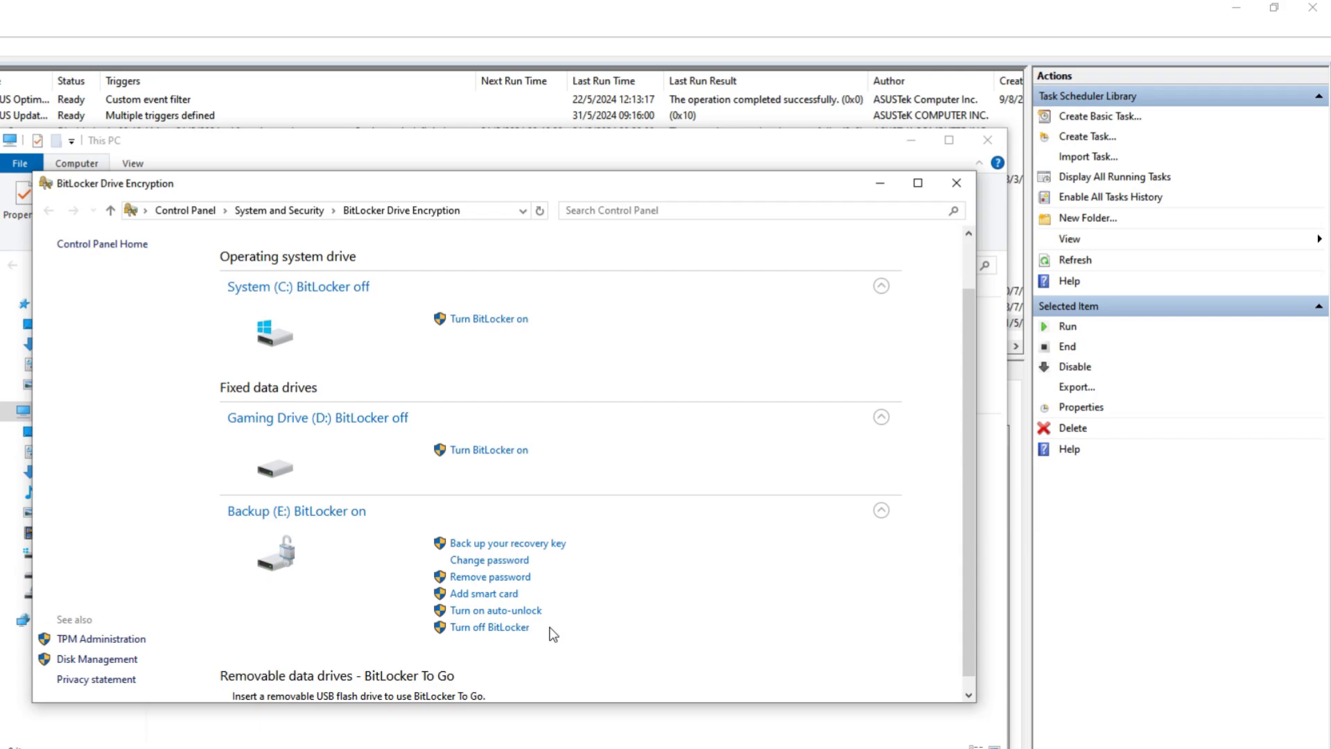
{"action": "left_click", "coordinate": [528, 613]}
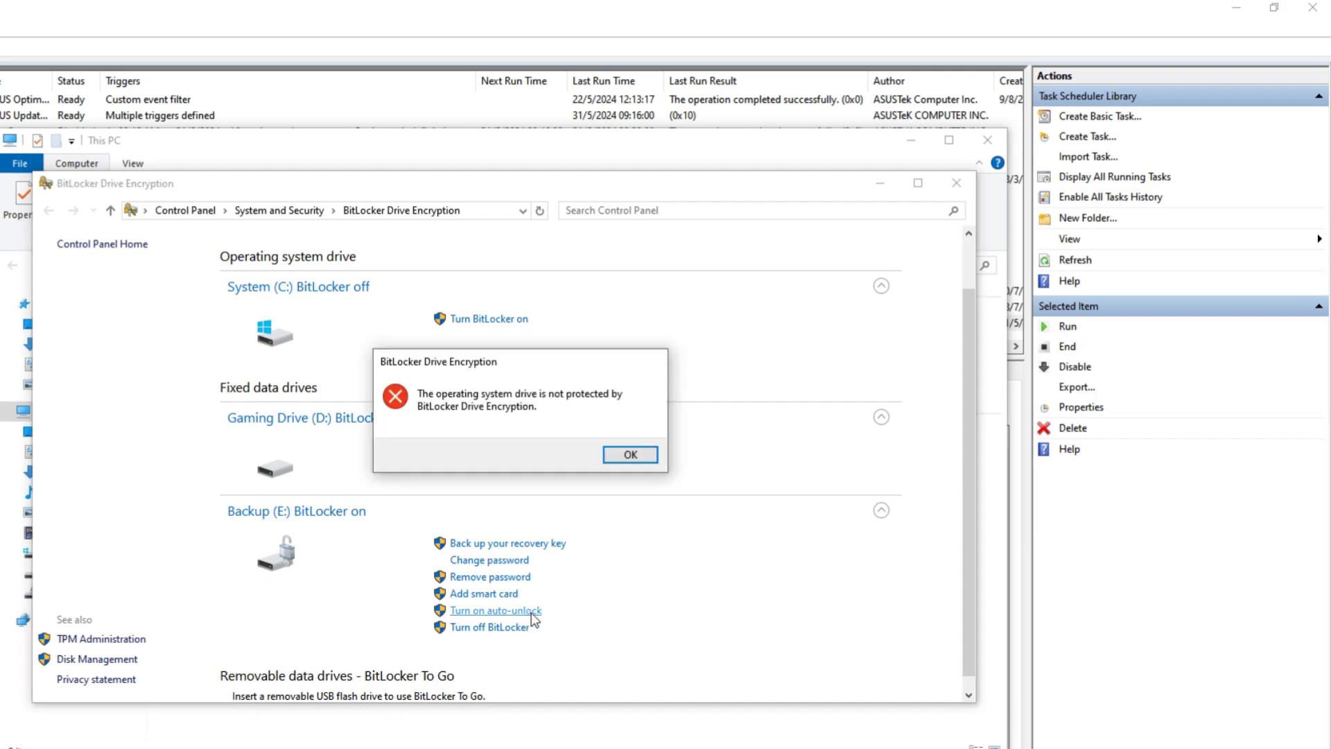
{"action": "left_click", "coordinate": [630, 456]}
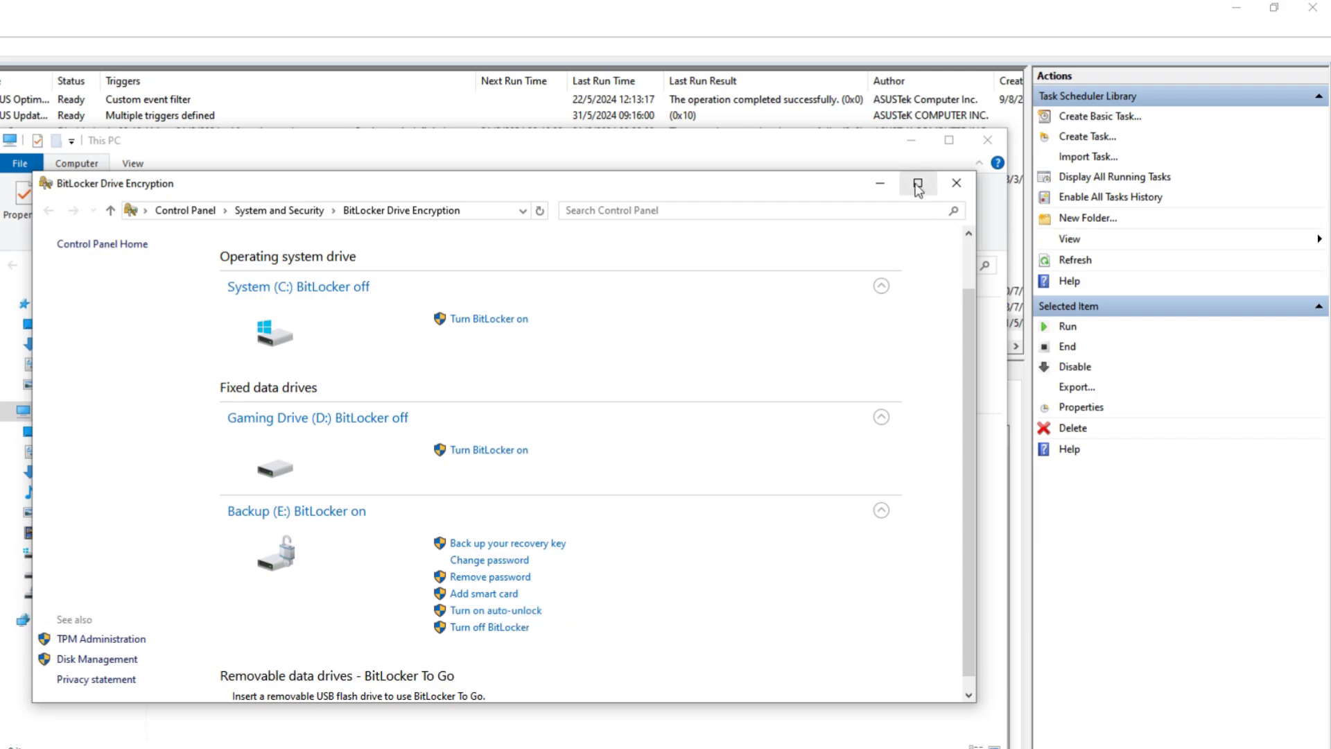
Check Backup (E:) in This PC and the Unlock E Drive task, then return to the BitLocker overview
{"action": "left_click", "coordinate": [880, 184]}
{"action": "left_click", "coordinate": [710, 444]}
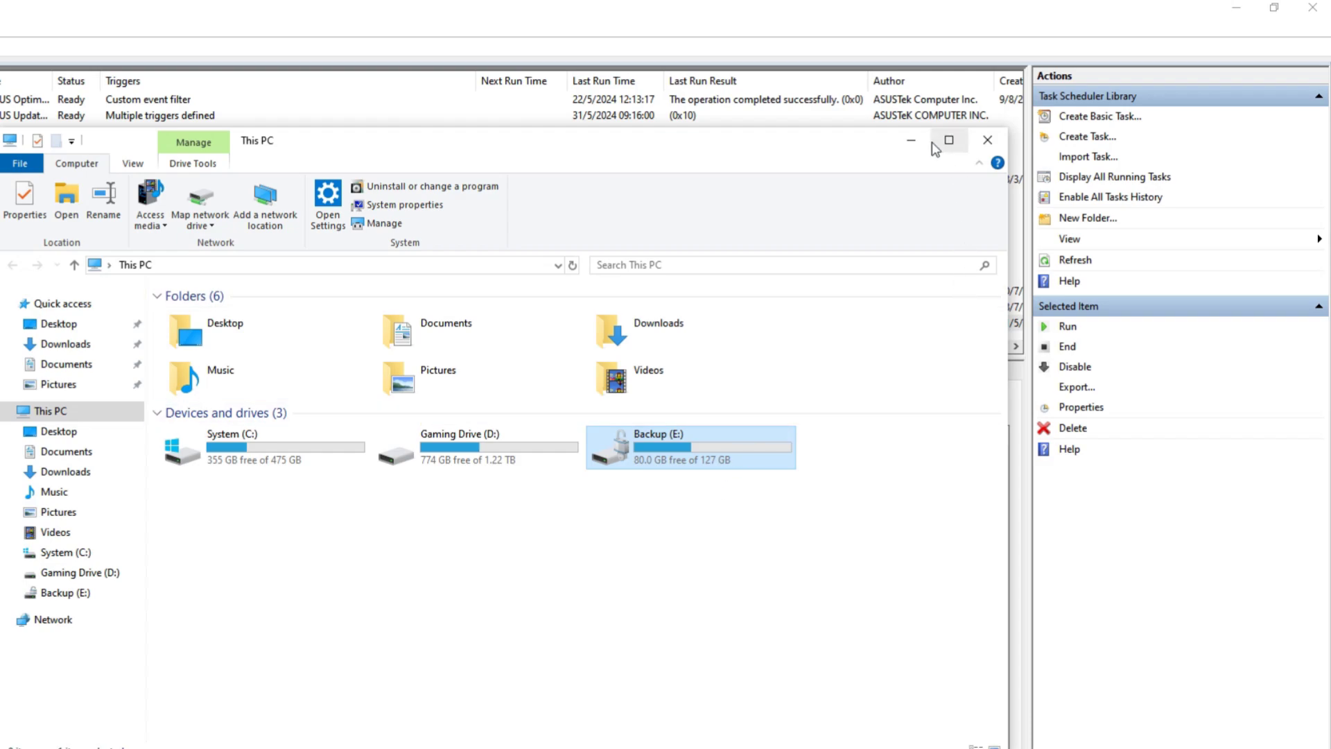
{"action": "left_click", "coordinate": [910, 140]}
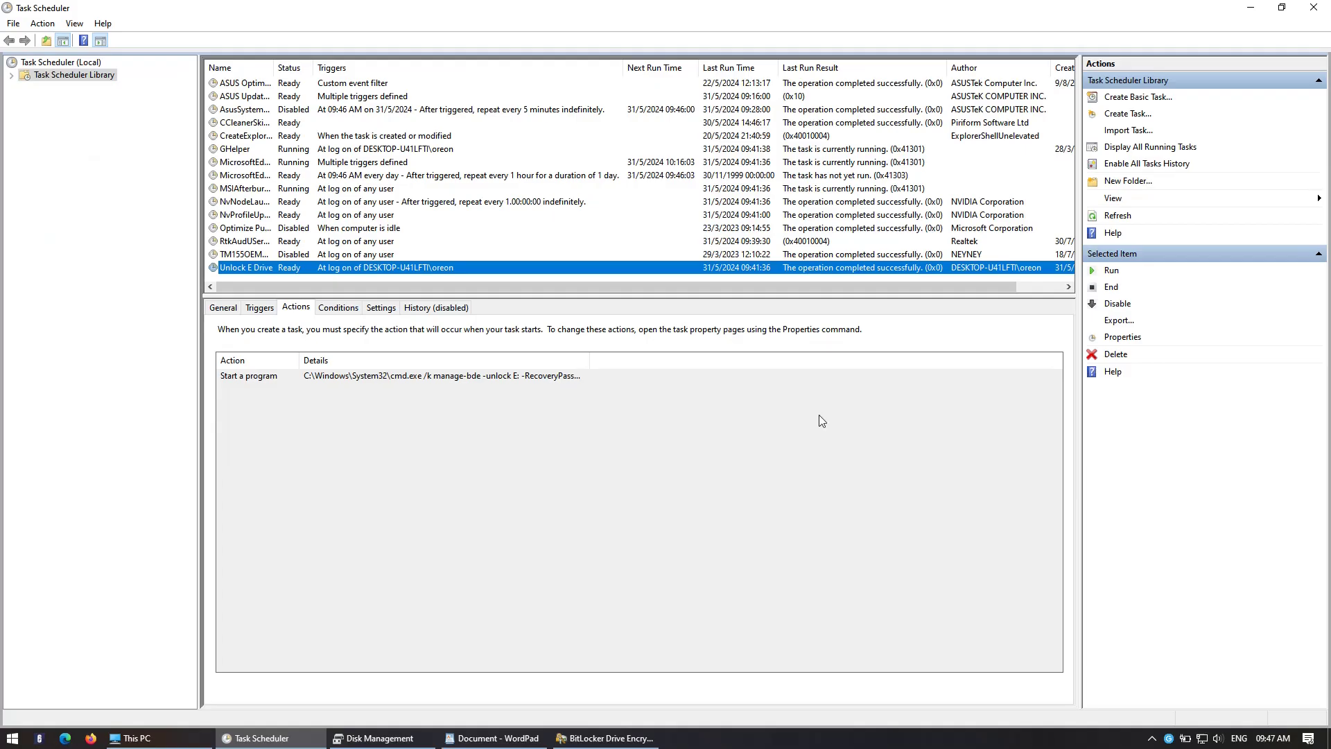
{"action": "left_click", "coordinate": [424, 742]}
{"action": "left_click", "coordinate": [424, 742]}
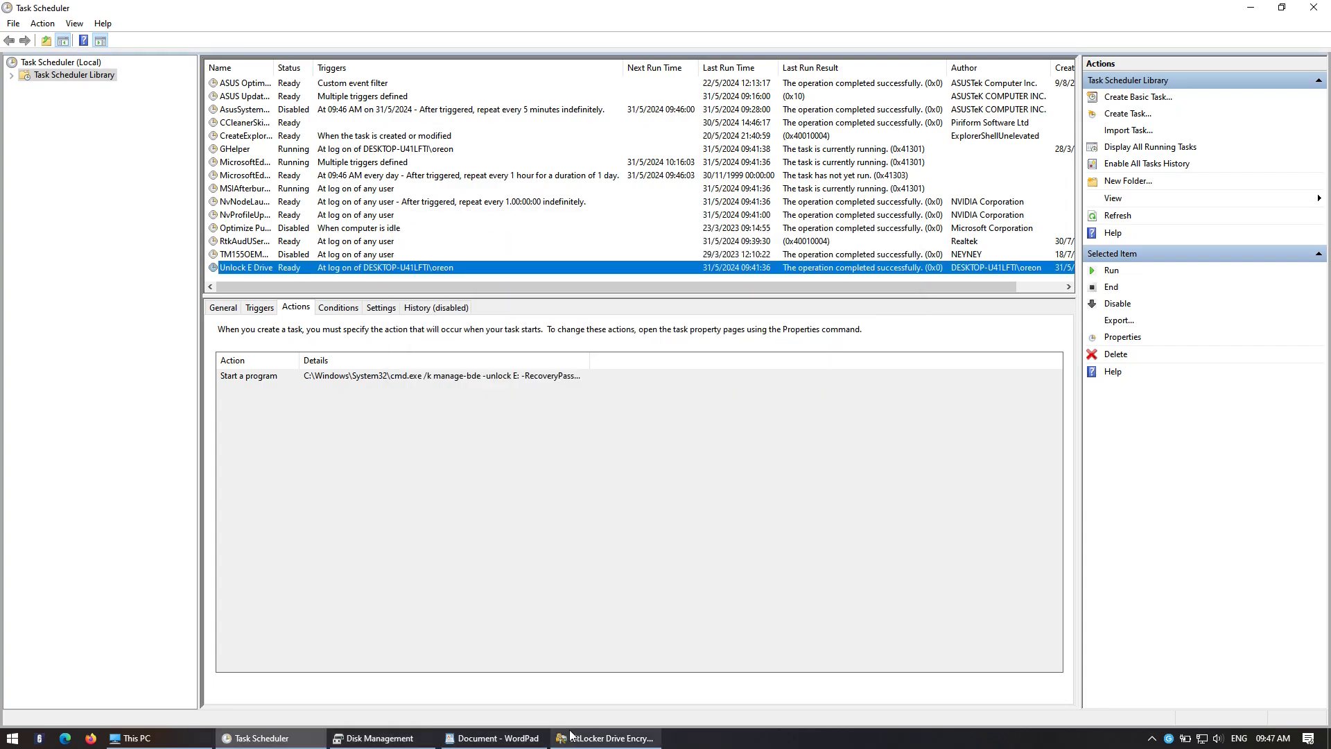
{"action": "left_click", "coordinate": [610, 741]}
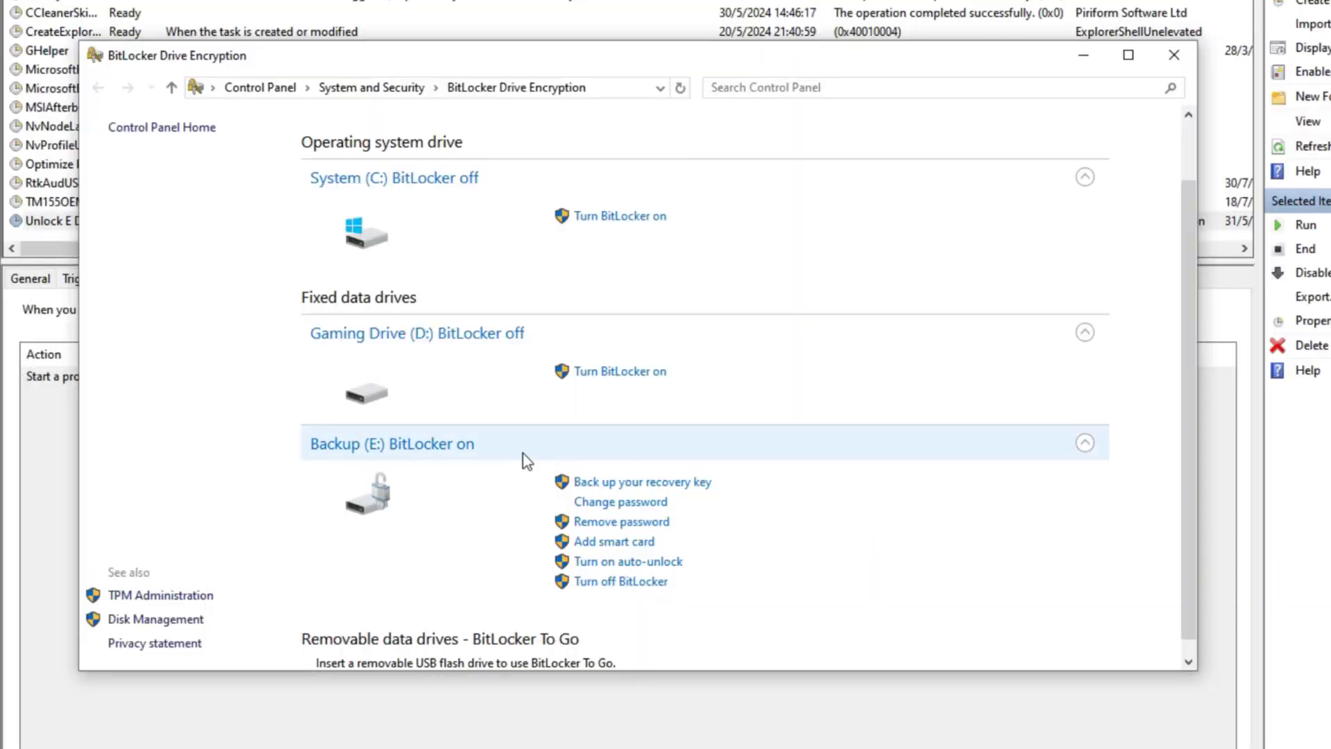
Print the Backup (E:) recovery key to recovery key.pdf with Microsoft Print to PDF
{"action": "left_click", "coordinate": [684, 484]}
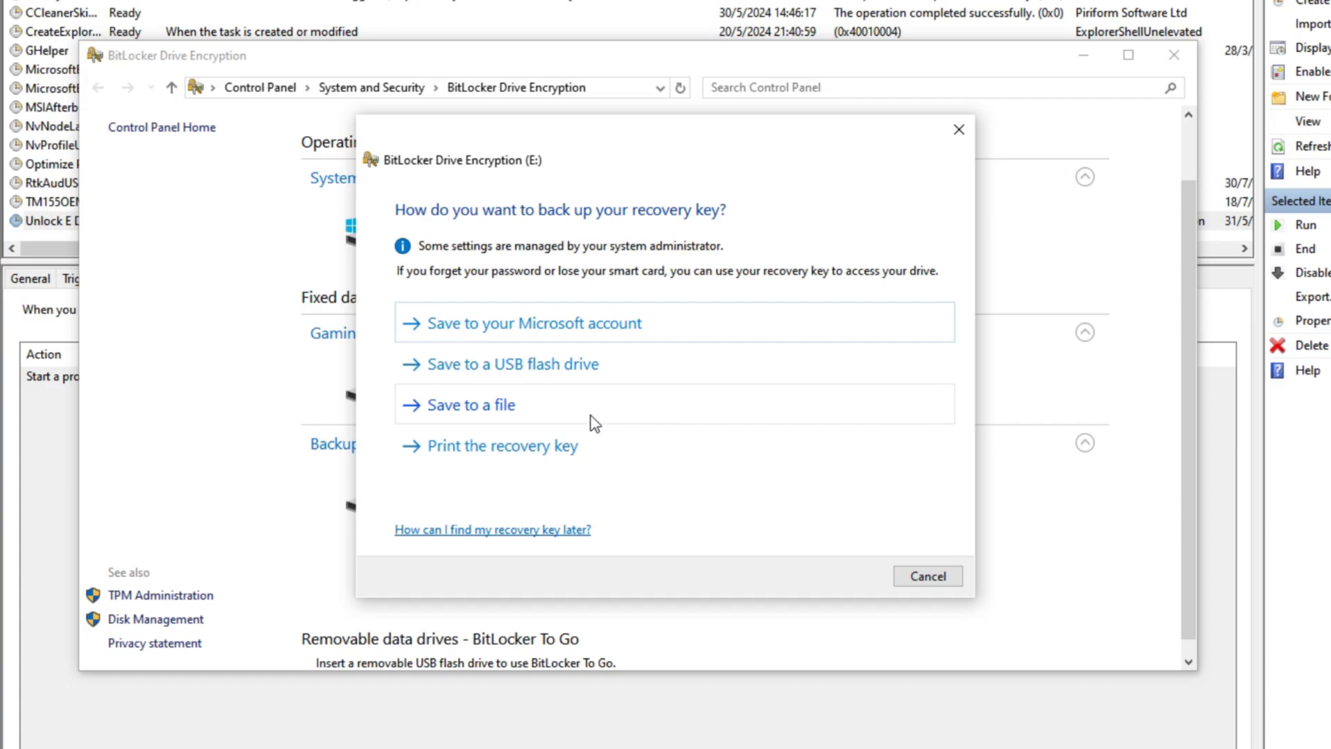
{"action": "left_click", "coordinate": [561, 458]}
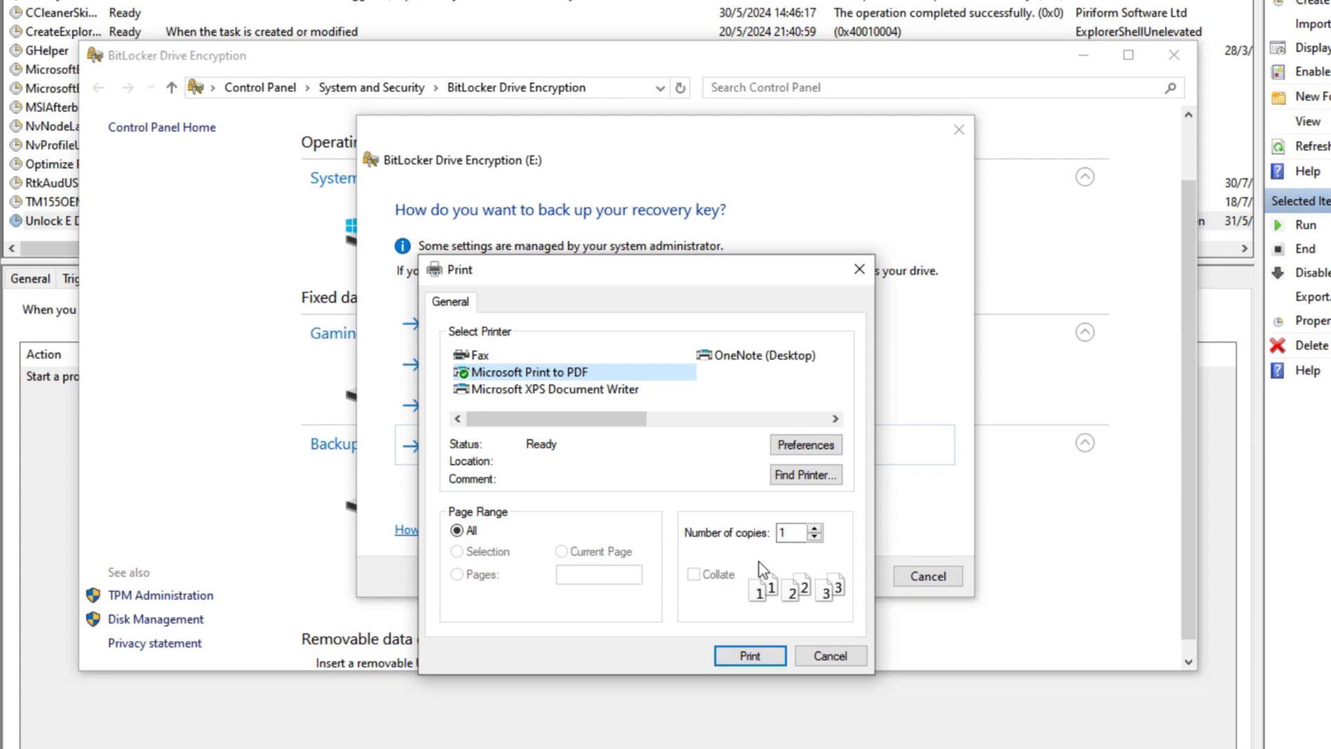
{"action": "left_click", "coordinate": [766, 654]}
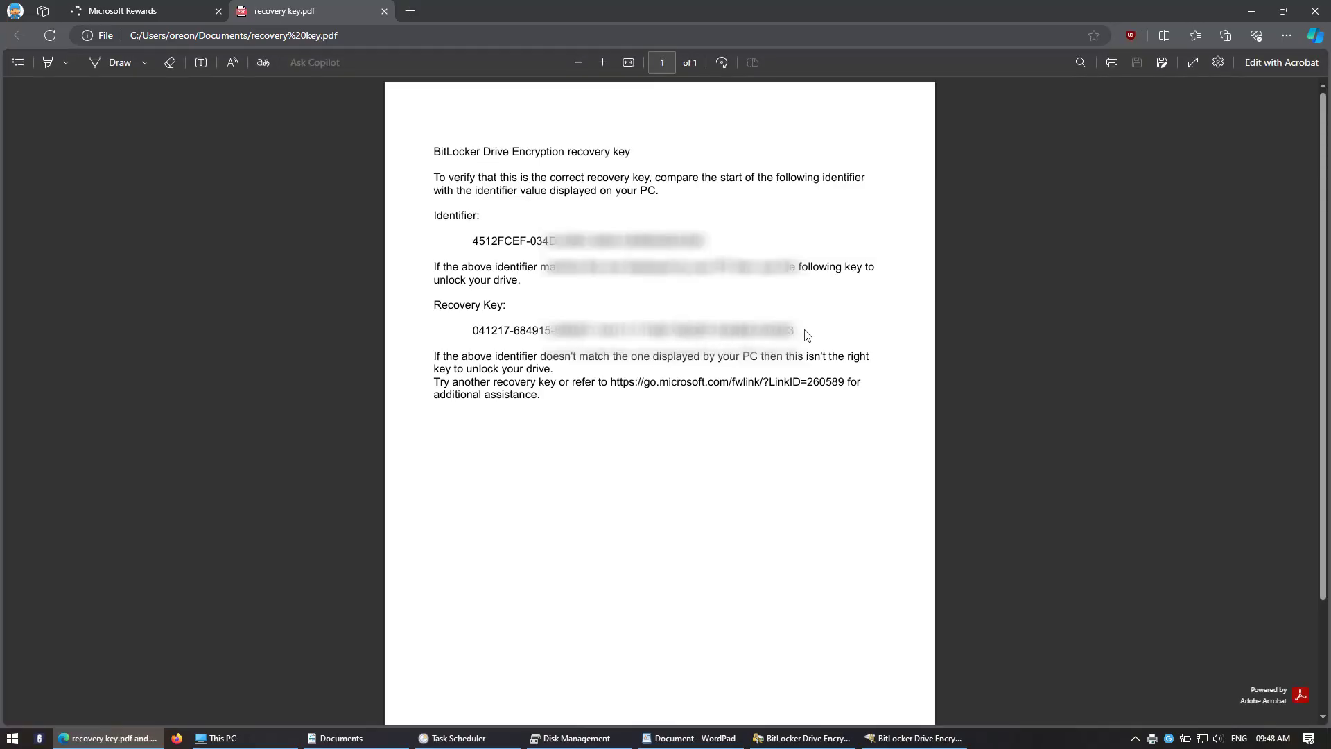
Select and copy the Recovery Key number line in recovery key.pdf in Edge
{"action": "left_click_drag", "start_coordinate": [475, 328], "coordinate": [795, 321]}
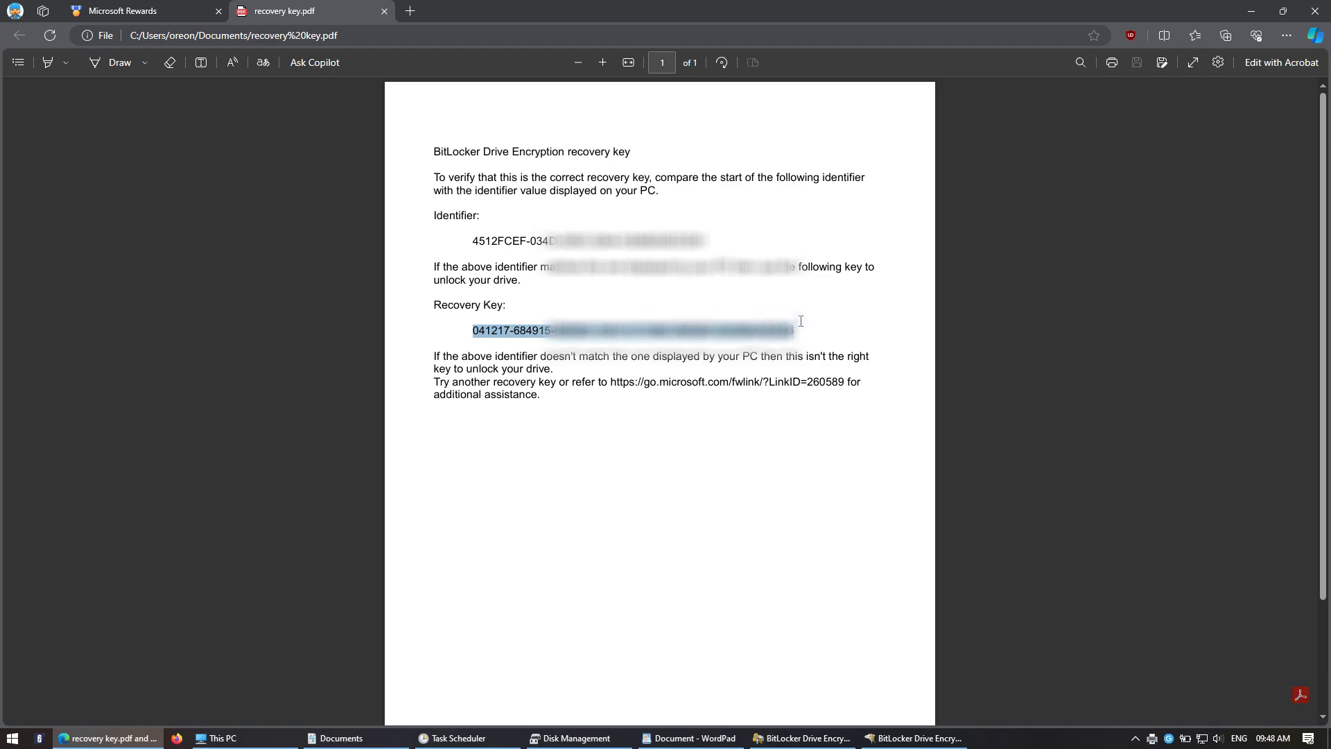
{"action": "right_click", "coordinate": [758, 333]}
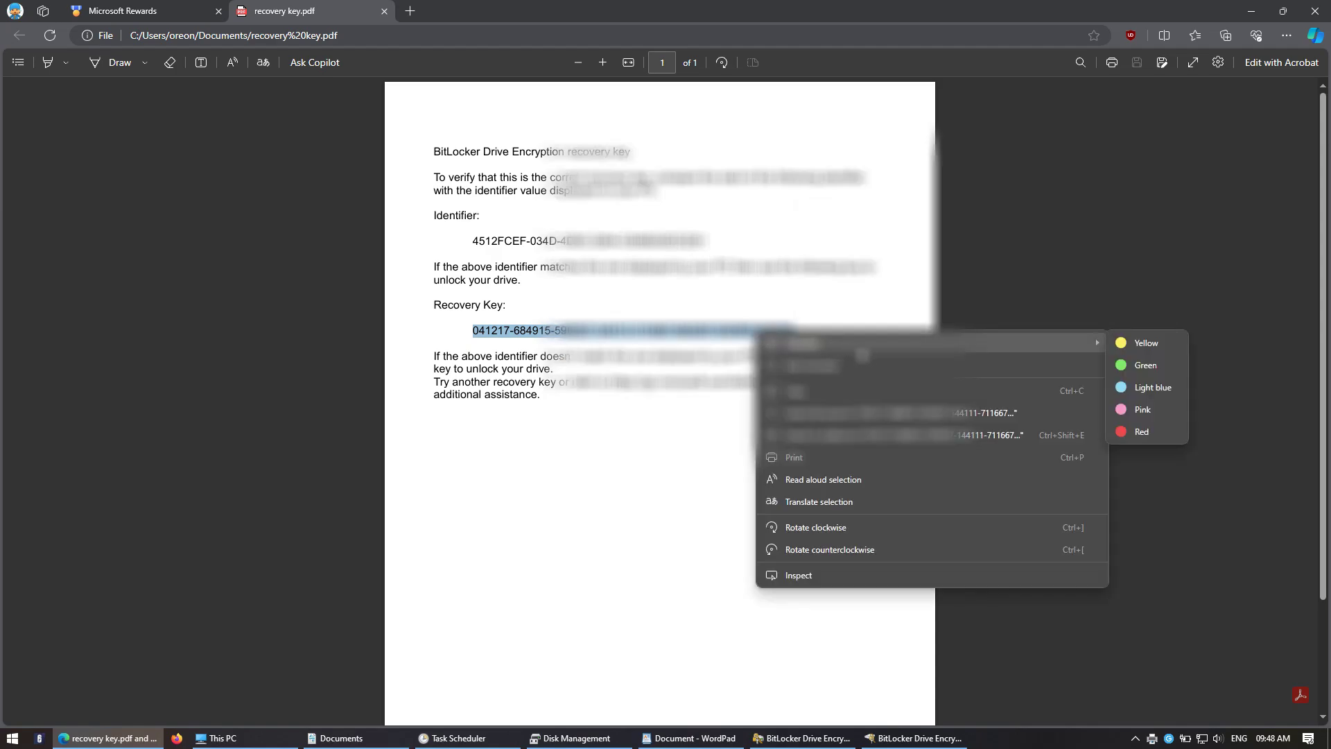
{"action": "left_click", "coordinate": [796, 392]}
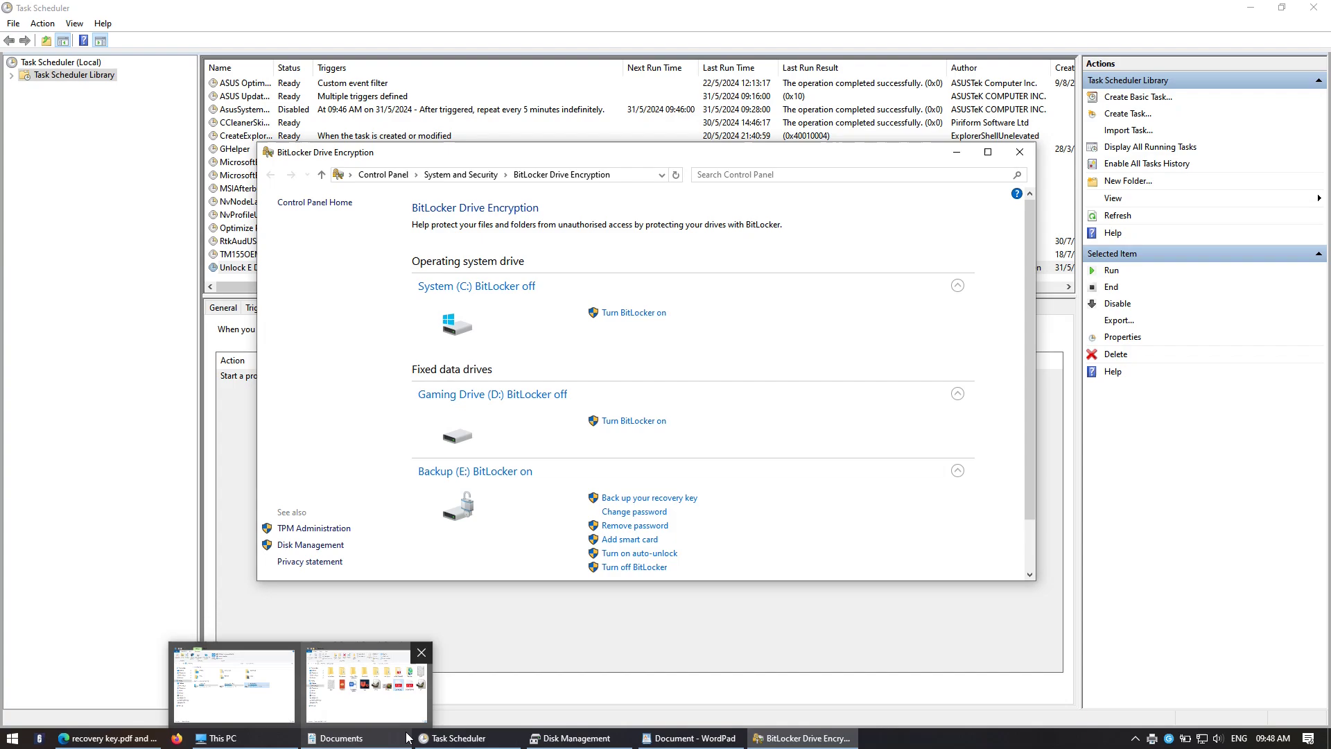
Paste the recovery key into the WordPad manage-bde command right after -RecoveryPassword
{"action": "mouse_move", "coordinate": [535, 742]}
{"action": "left_click", "coordinate": [691, 732]}
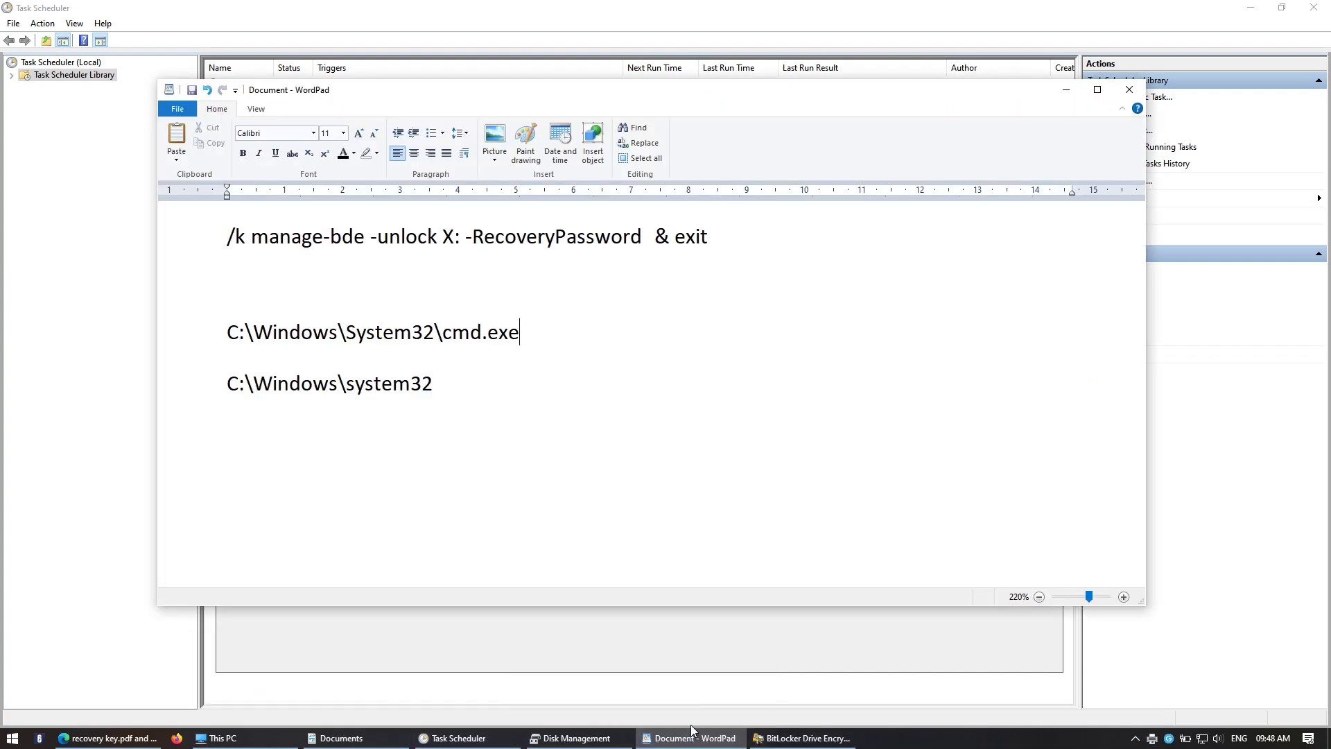
{"action": "left_click", "coordinate": [222, 243]}
{"action": "left_click", "coordinate": [233, 238]}
{"action": "left_click", "coordinate": [222, 242]}
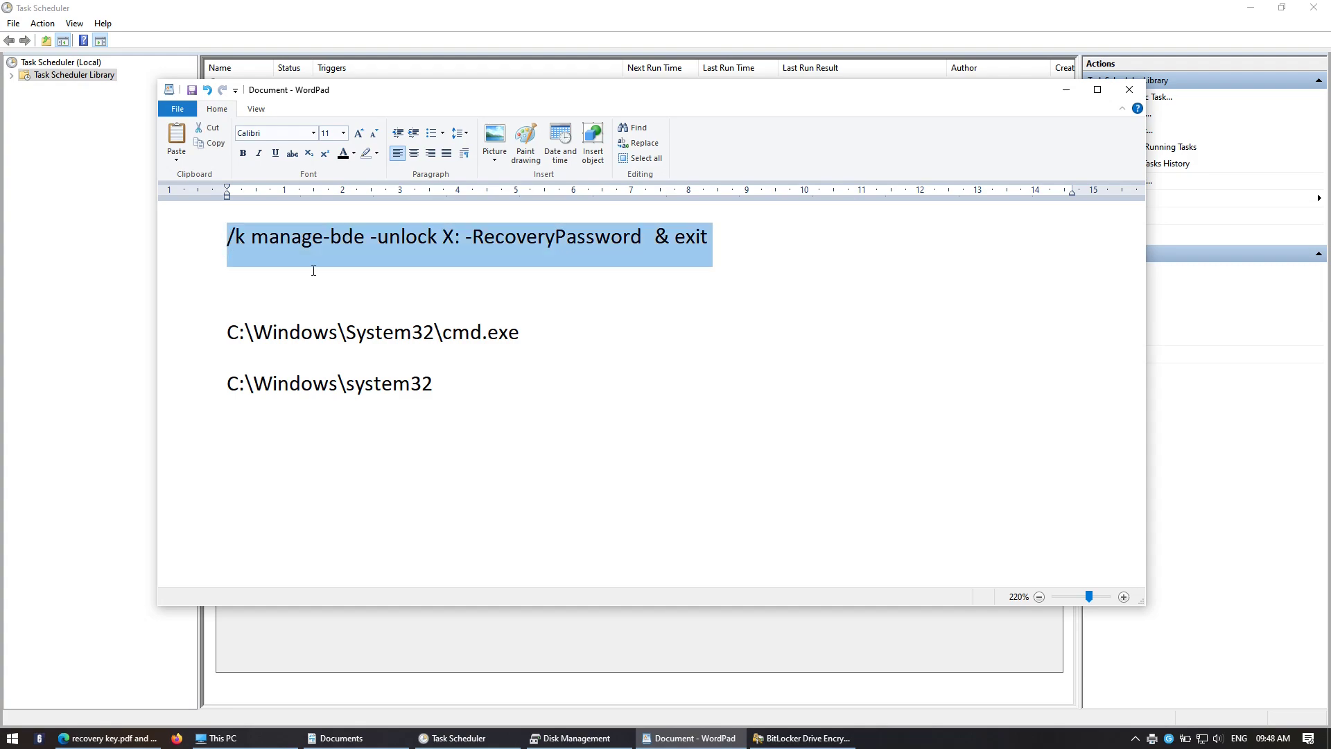
{"action": "left_click", "coordinate": [472, 278]}
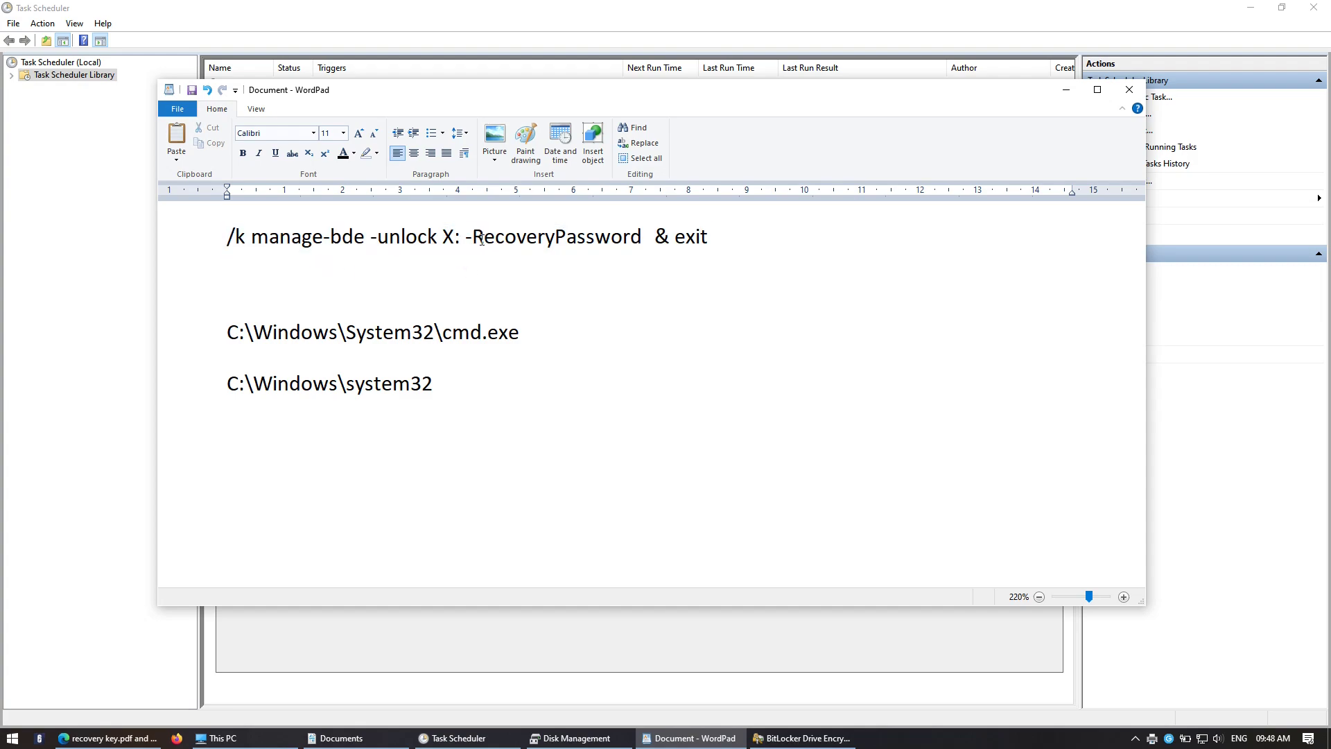
{"action": "key", "text": "ctrl+v"}
Change the drive letter X: to E: and select the whole finished unlock command
{"action": "triple_click", "coordinate": [669, 245]}
{"action": "key", "text": "Down"}
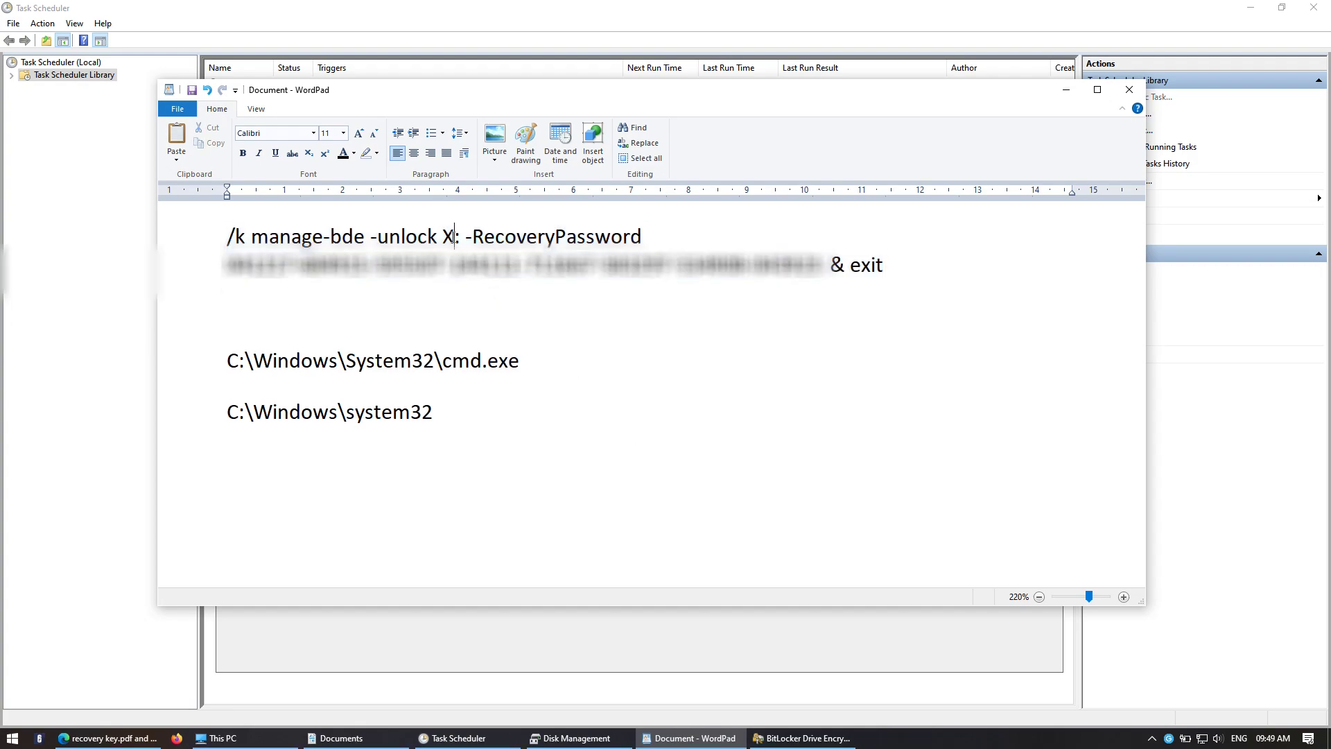
{"action": "key", "text": "ctrl+shift+Left"}
{"action": "key", "text": "ctrl+shift+Left"}
{"action": "key", "text": "Right"}
{"action": "key", "text": "ctrl+shift+Left"}
{"action": "key", "text": "ctrl+shift+Left"}
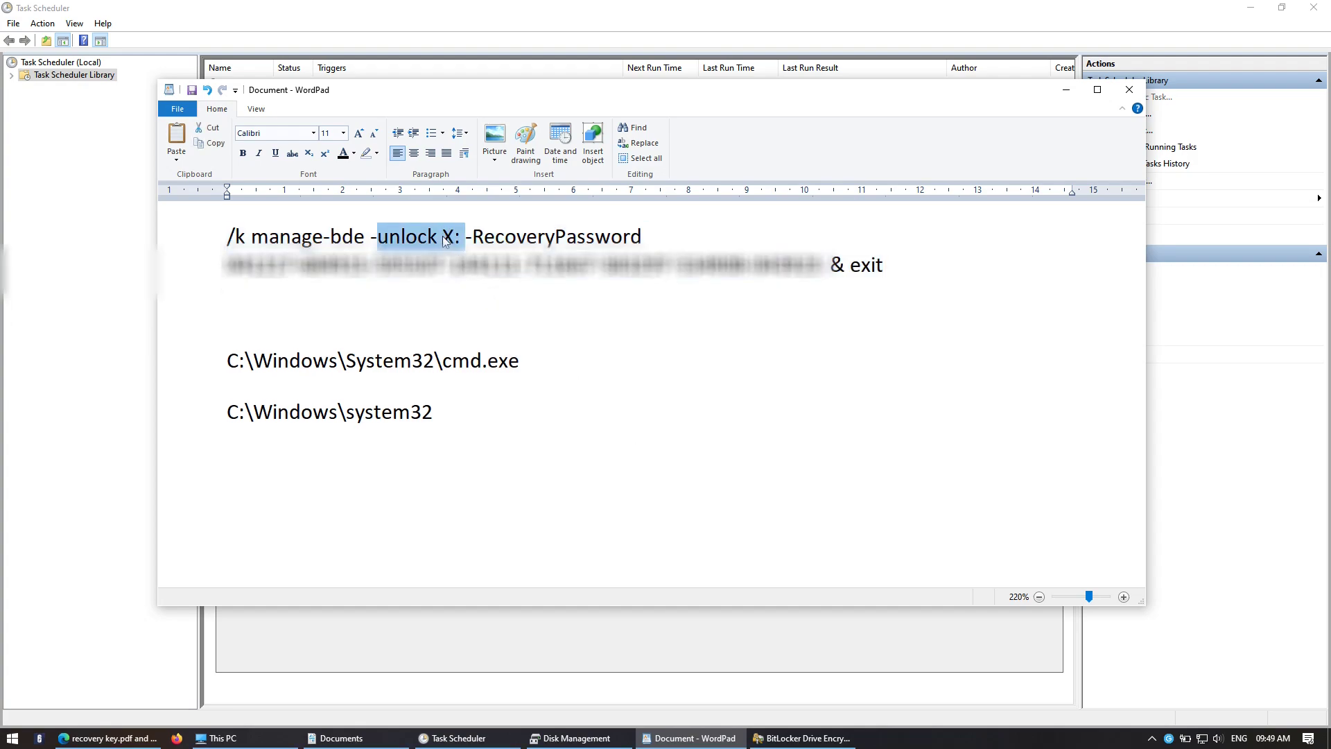
{"action": "key", "text": "Right"}
{"action": "key", "text": "ctrl+shift+Left"}
{"action": "key", "text": "ctrl+shift+Left"}
{"action": "left_click", "coordinate": [448, 236]}
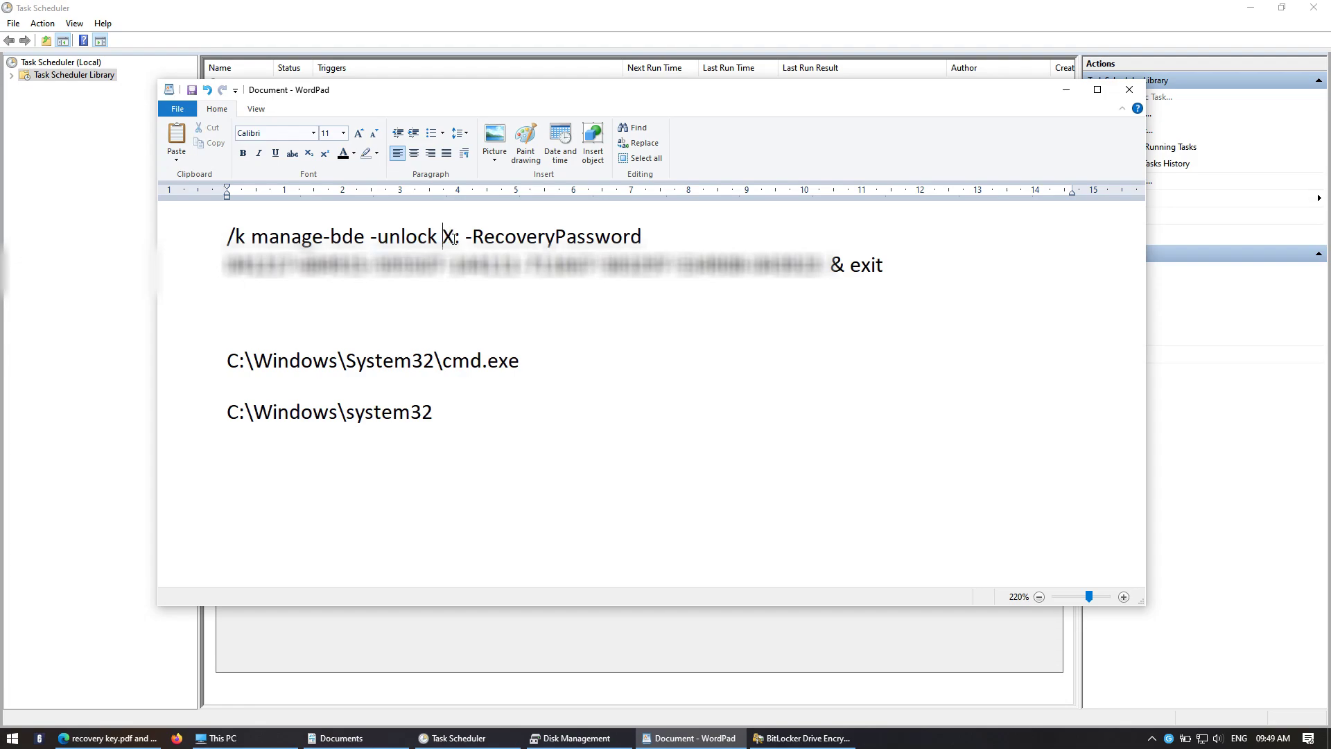
{"action": "key", "text": "BackSpace"}
{"action": "type", "text": "E"}
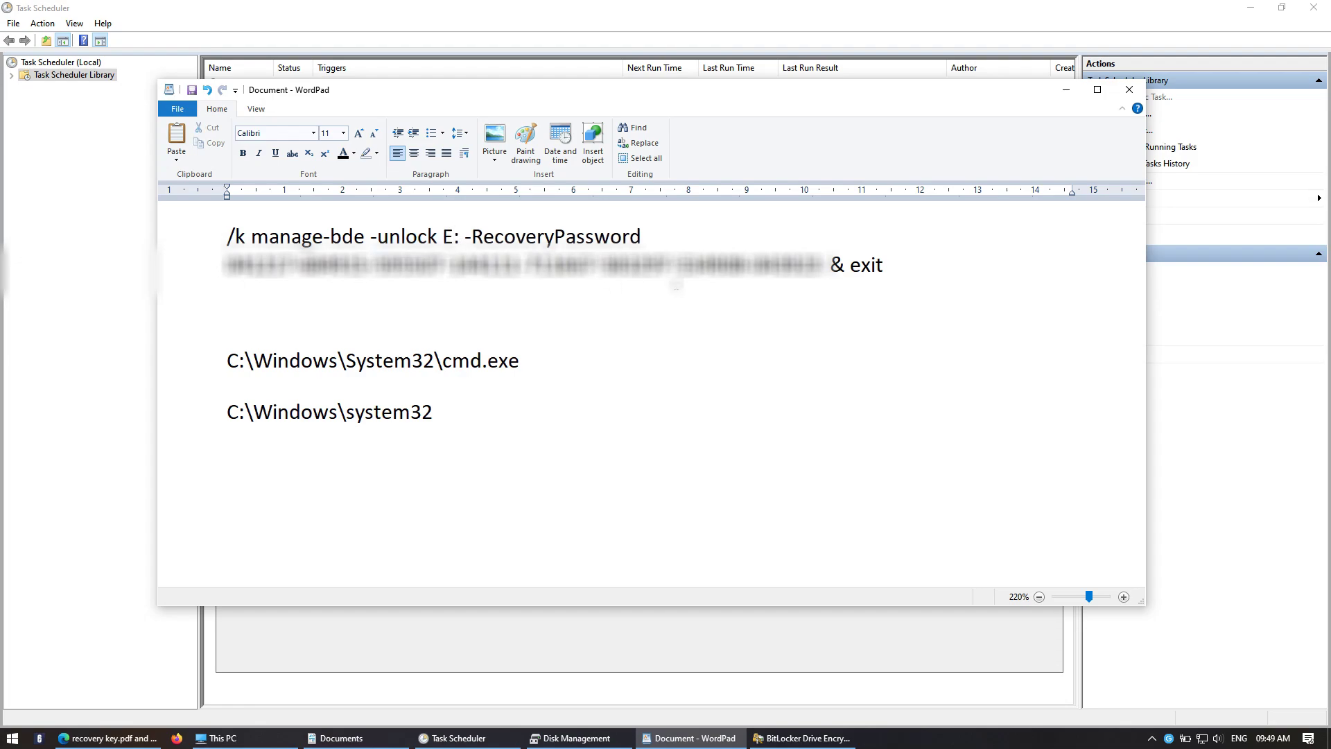
{"action": "left_click_drag", "start_coordinate": [890, 266], "coordinate": [226, 237]}
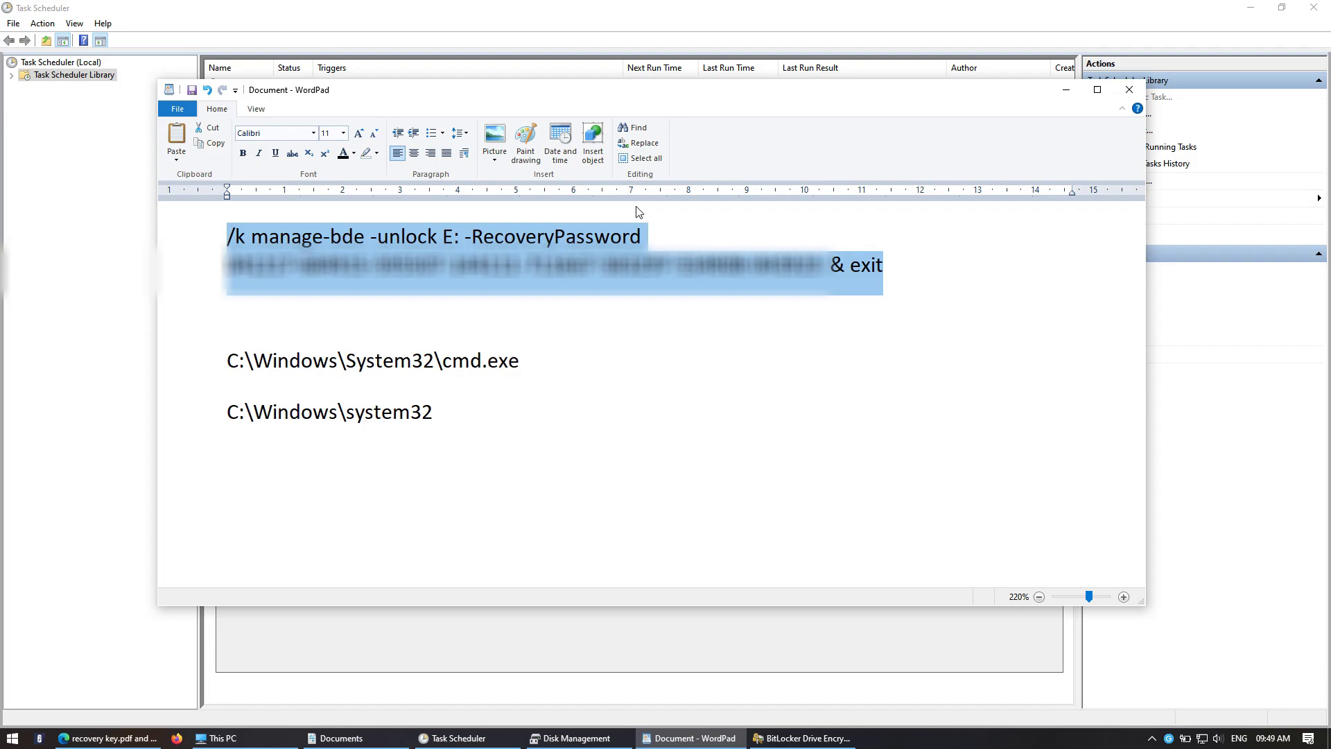
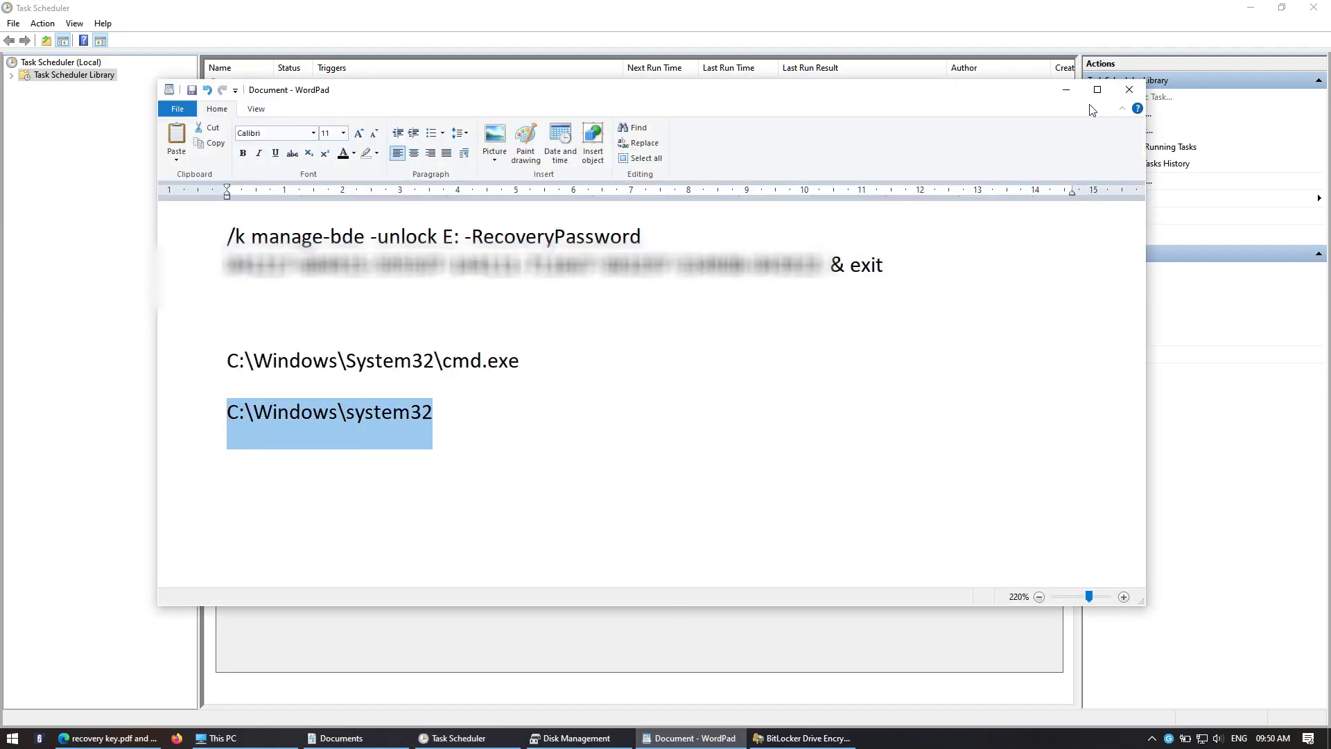
Set the cmd.exe action's Start in folder to C:\Windows\system32 and check the manage-bde arguments
{"action": "left_click", "coordinate": [1066, 90]}
{"action": "type", "text": "C:\\Windows\\system32"}
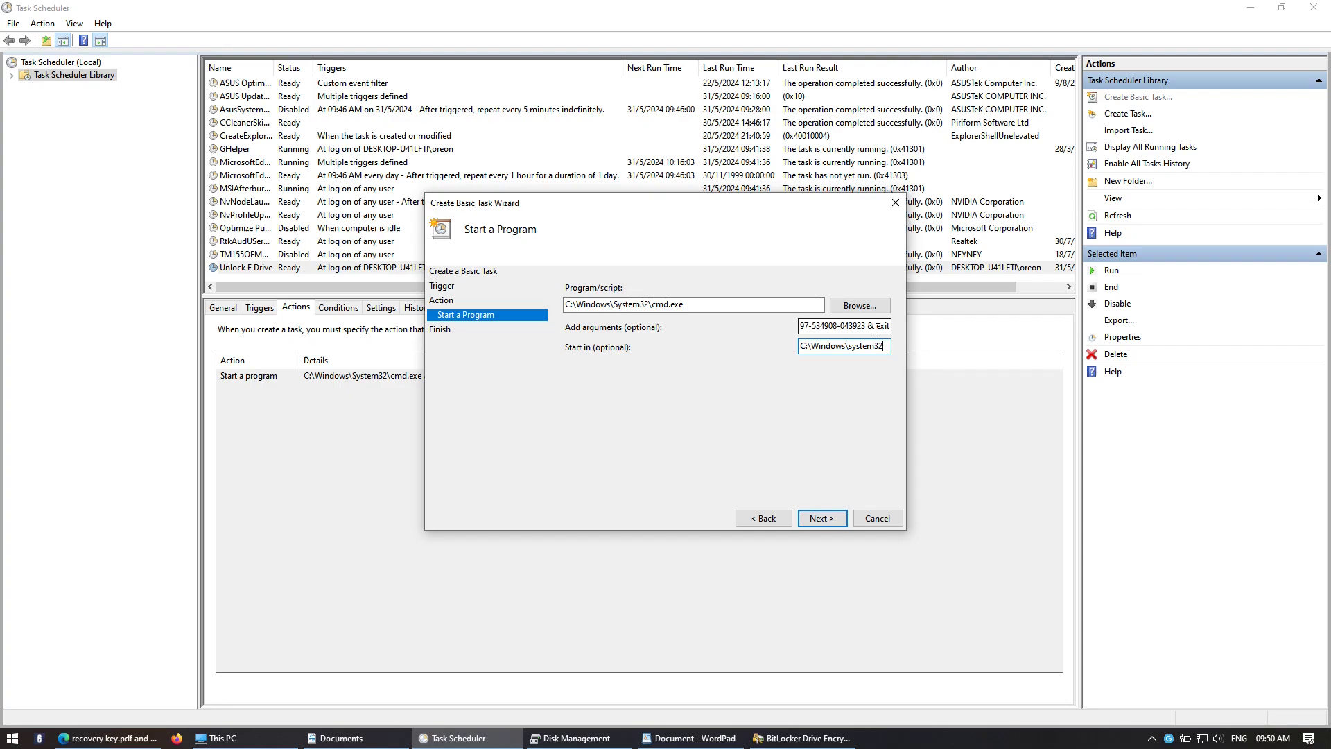
{"action": "left_click_drag", "start_coordinate": [802, 331], "coordinate": [780, 336]}
{"action": "left_click", "coordinate": [810, 325]}
Finish the 'Unlock drive' basic task wizard with its Properties dialog set to open afterwards
{"action": "left_click", "coordinate": [839, 522]}
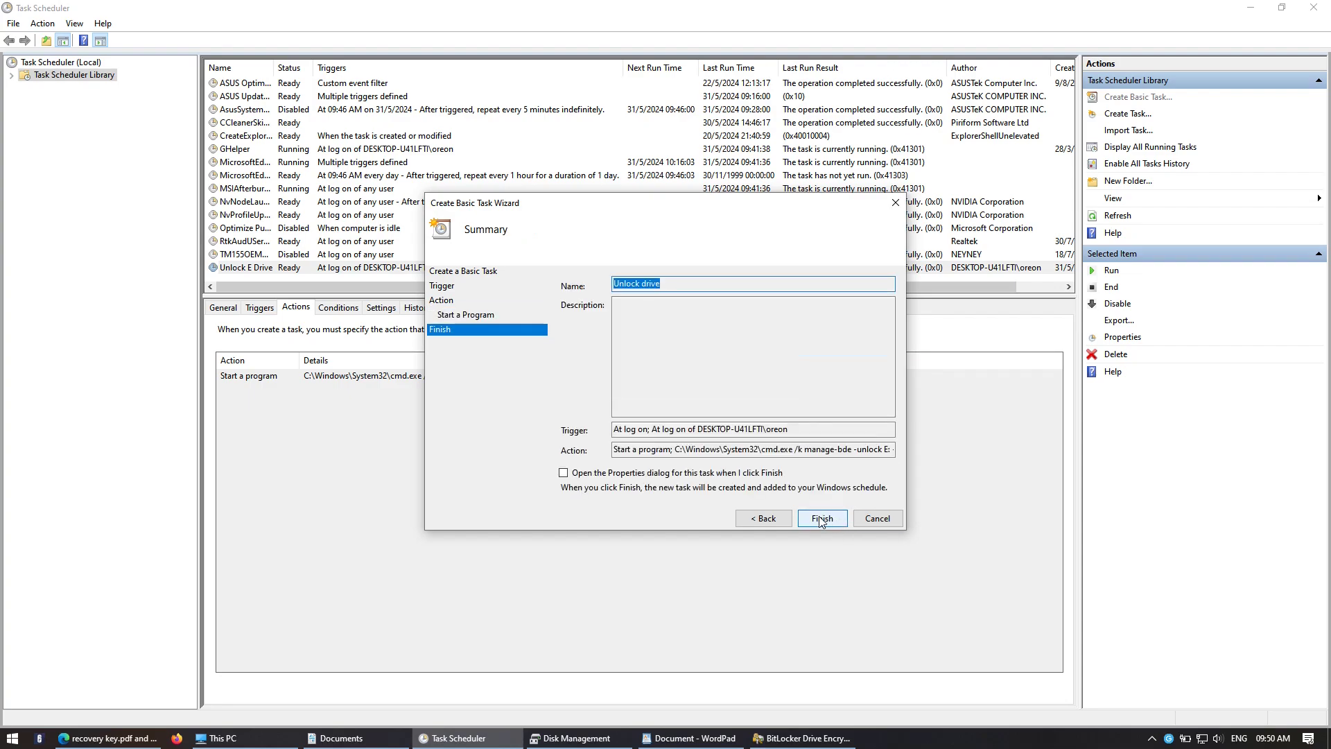
{"action": "left_click", "coordinate": [759, 478]}
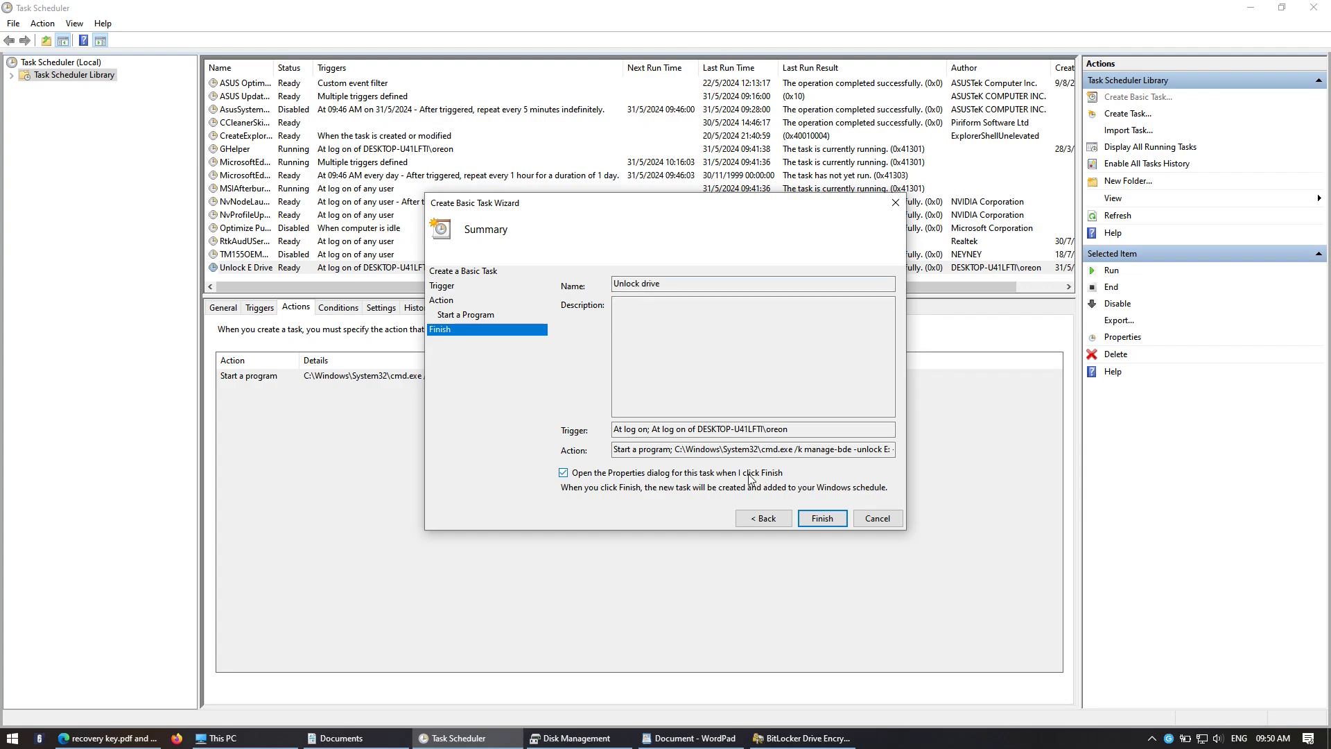
{"action": "left_click", "coordinate": [823, 518]}
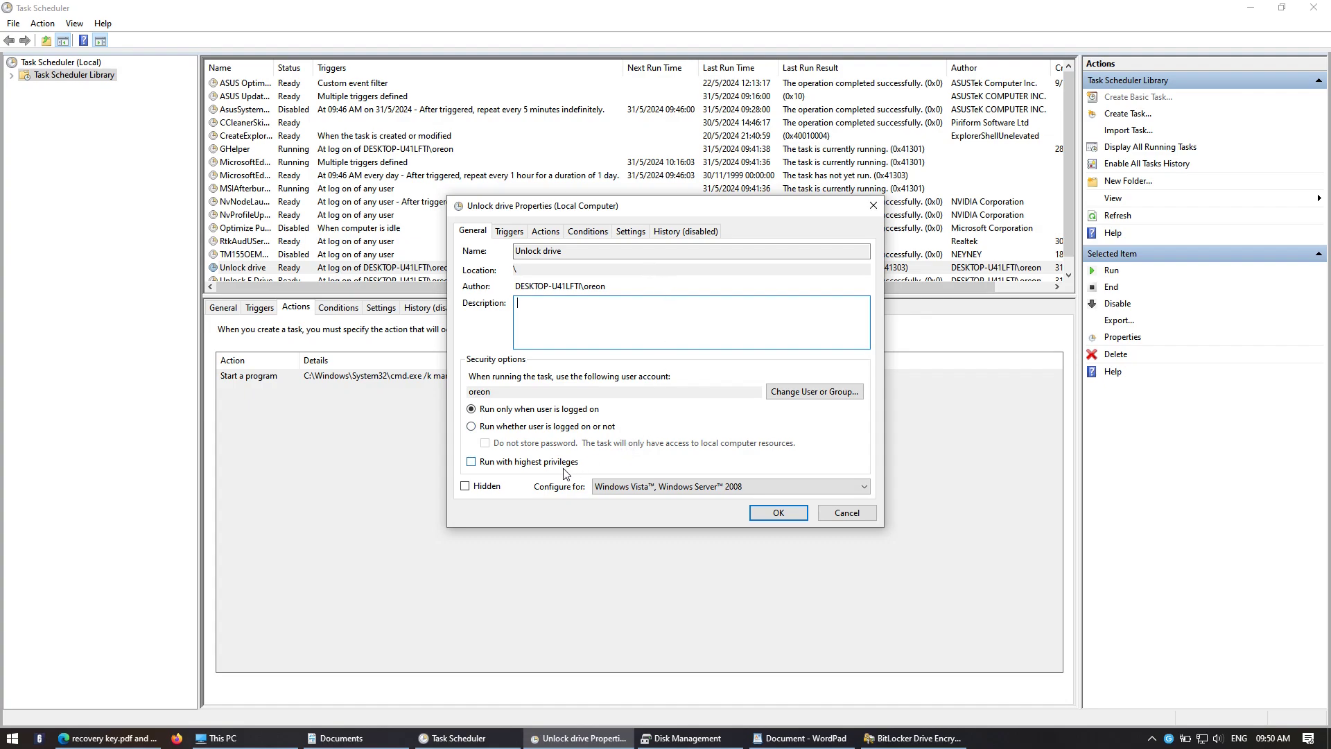
Enable 'Run with highest privileges', then check the At log on trigger and the cmd.exe manage-bde -unlock E: action
{"action": "left_click", "coordinate": [470, 467]}
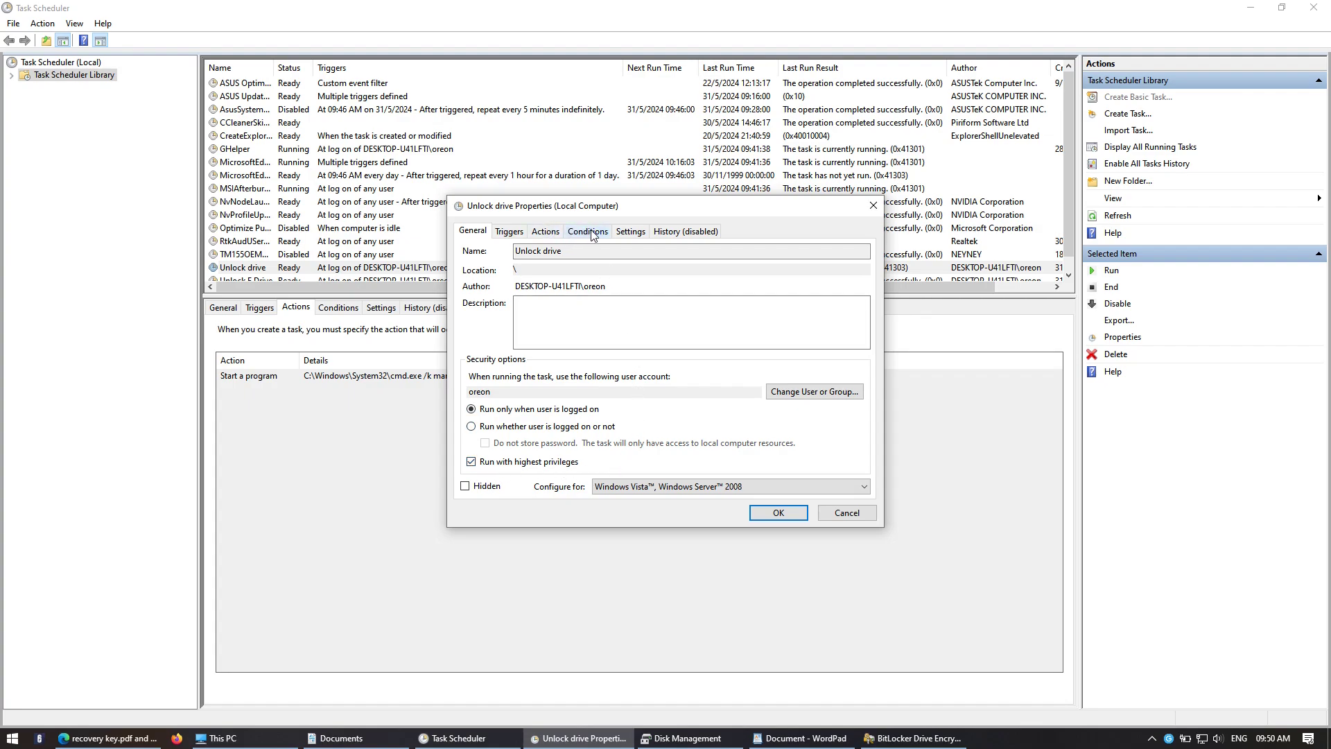
{"action": "left_click", "coordinate": [513, 233]}
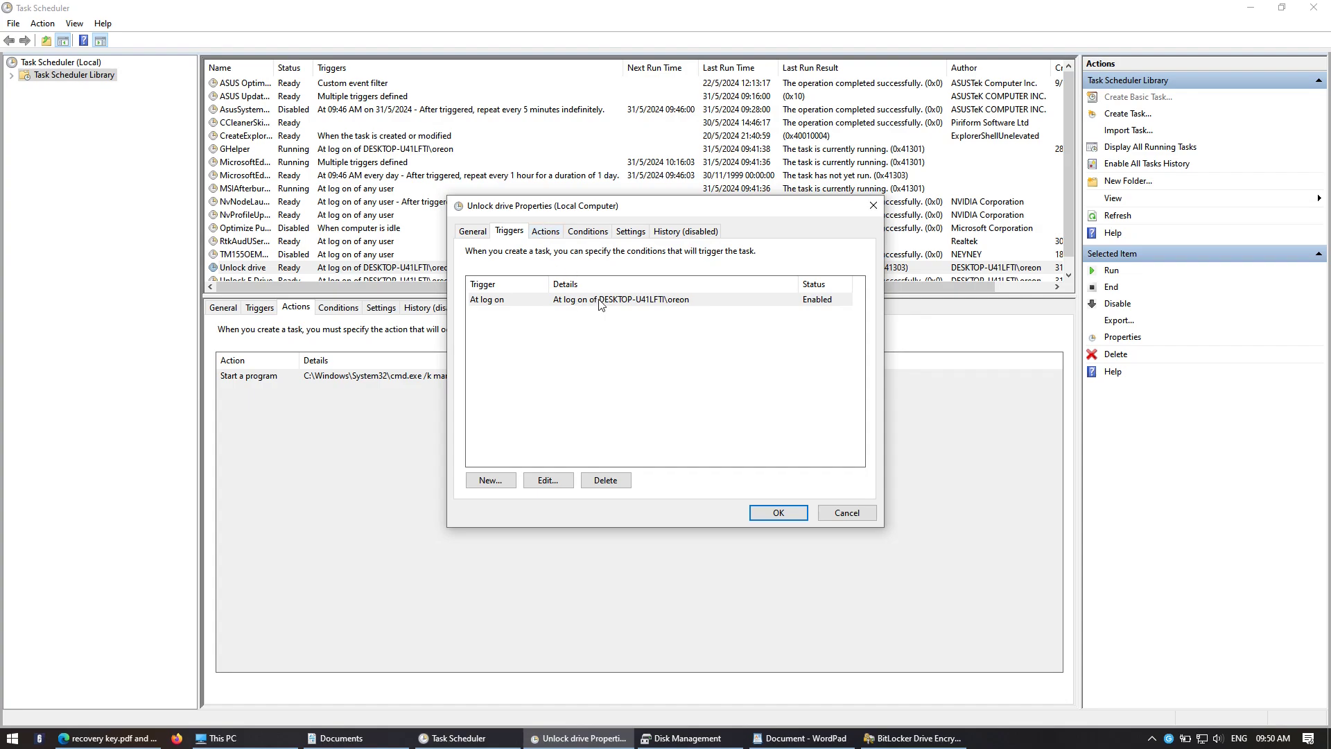
{"action": "left_click", "coordinate": [547, 232]}
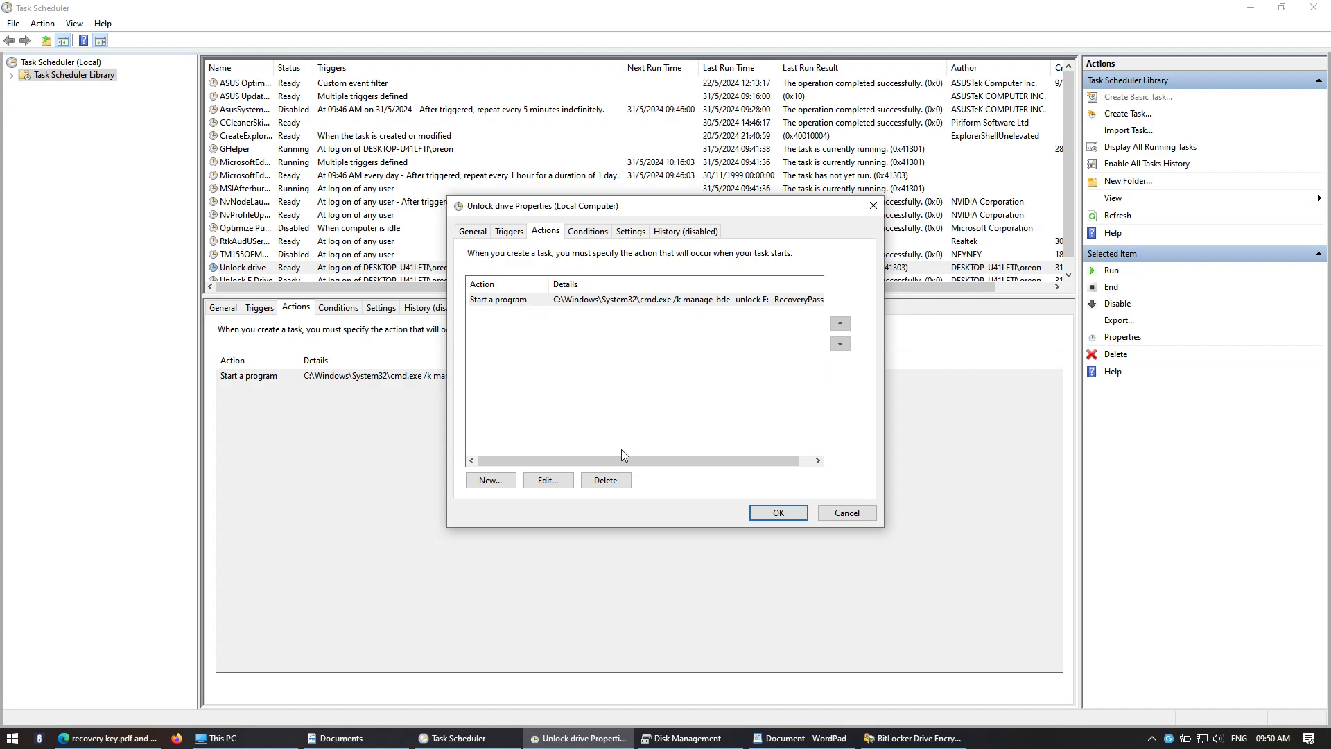
{"action": "left_click_drag", "start_coordinate": [622, 462], "coordinate": [678, 469]}
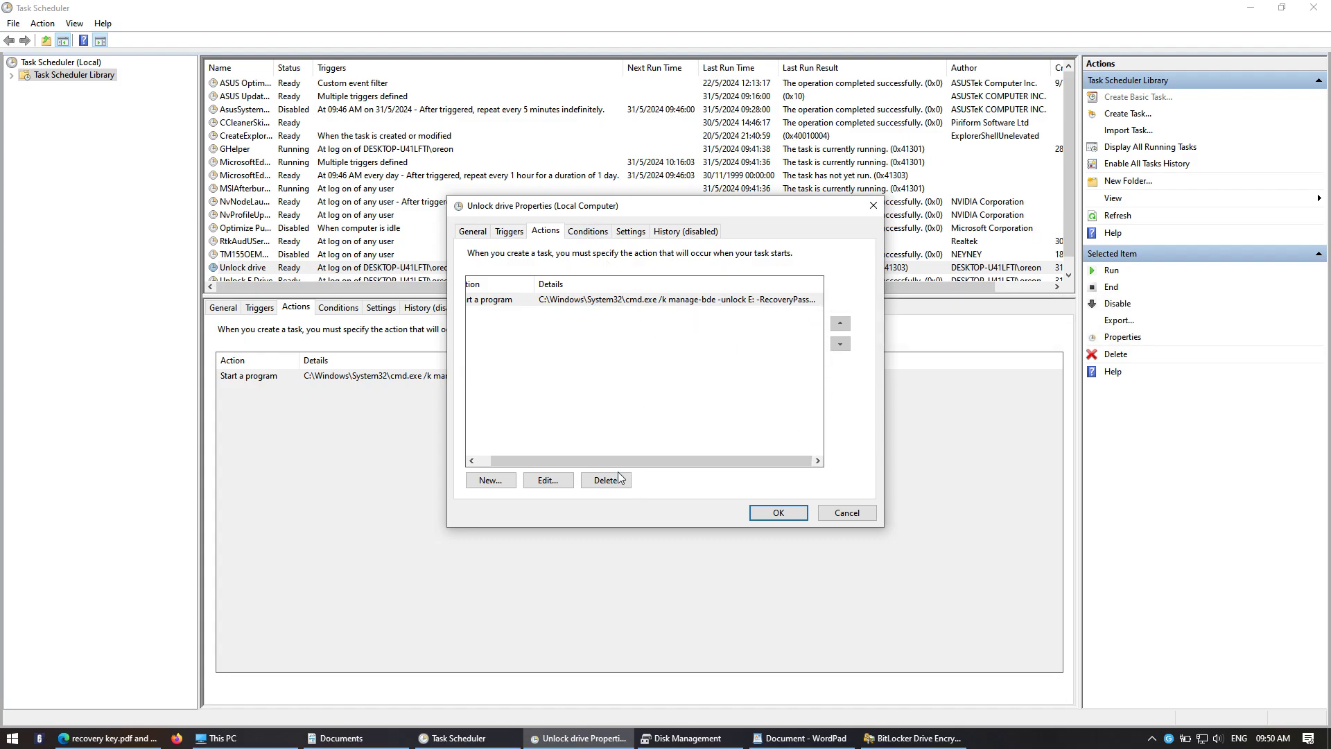
Save the properties, then delete the 'Unlock drive' task, leaving 'Unlock E Drive' in the library
{"action": "left_click", "coordinate": [777, 513]}
{"action": "scroll", "coordinate": [708, 233], "scroll_direction": "down", "scroll_amount": 1}
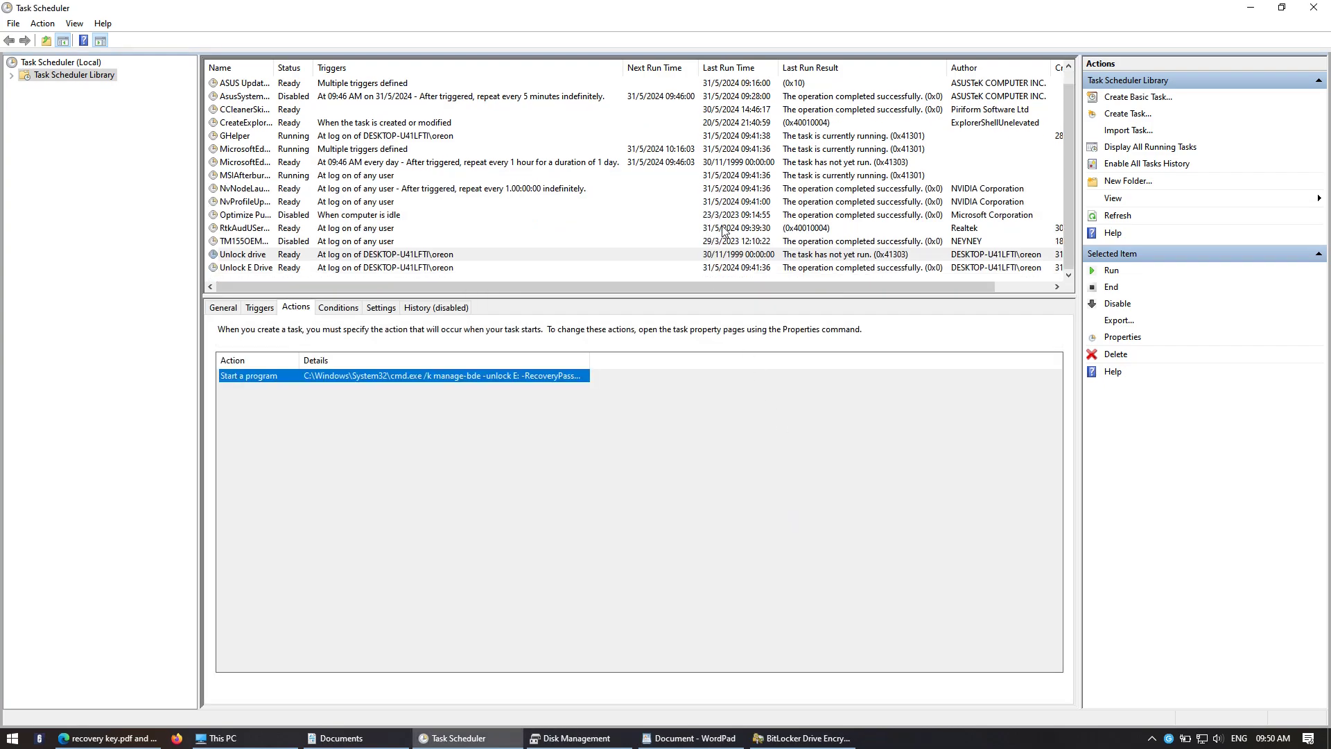
{"action": "left_click", "coordinate": [875, 253]}
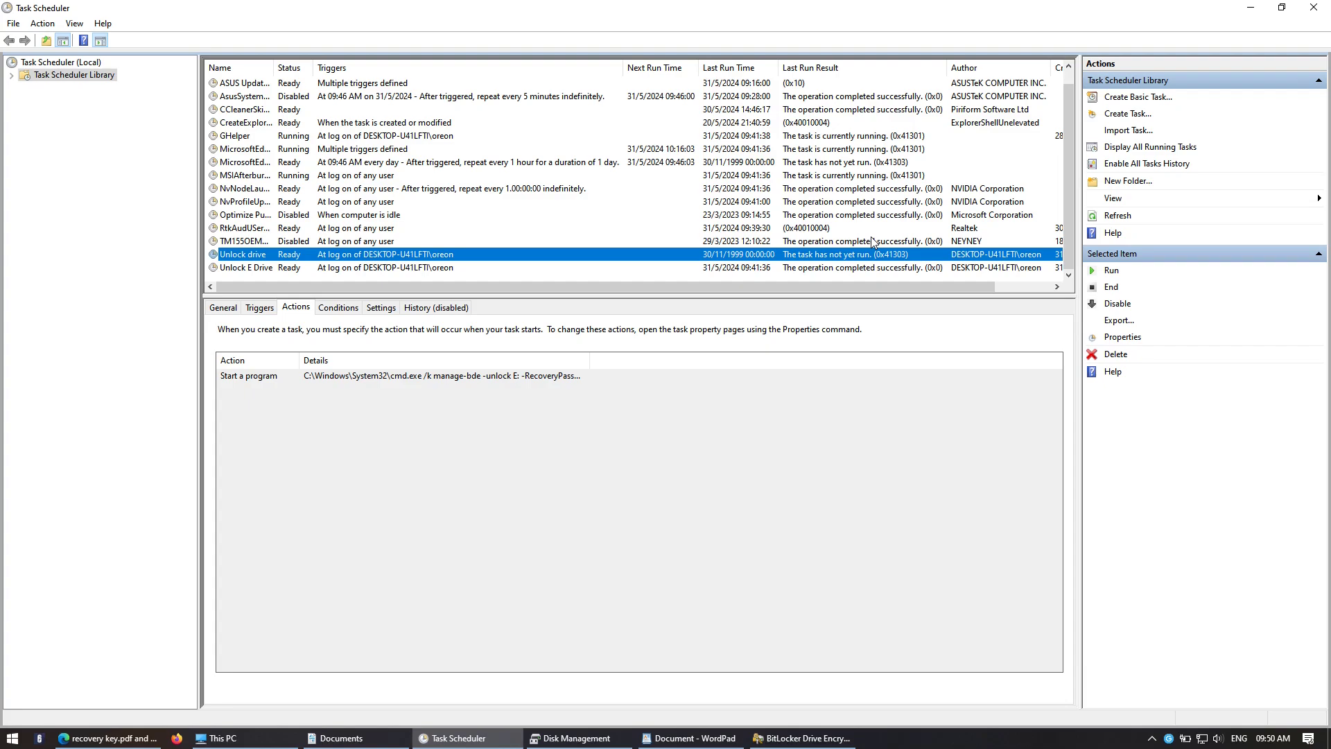
{"action": "key", "text": "Delete"}
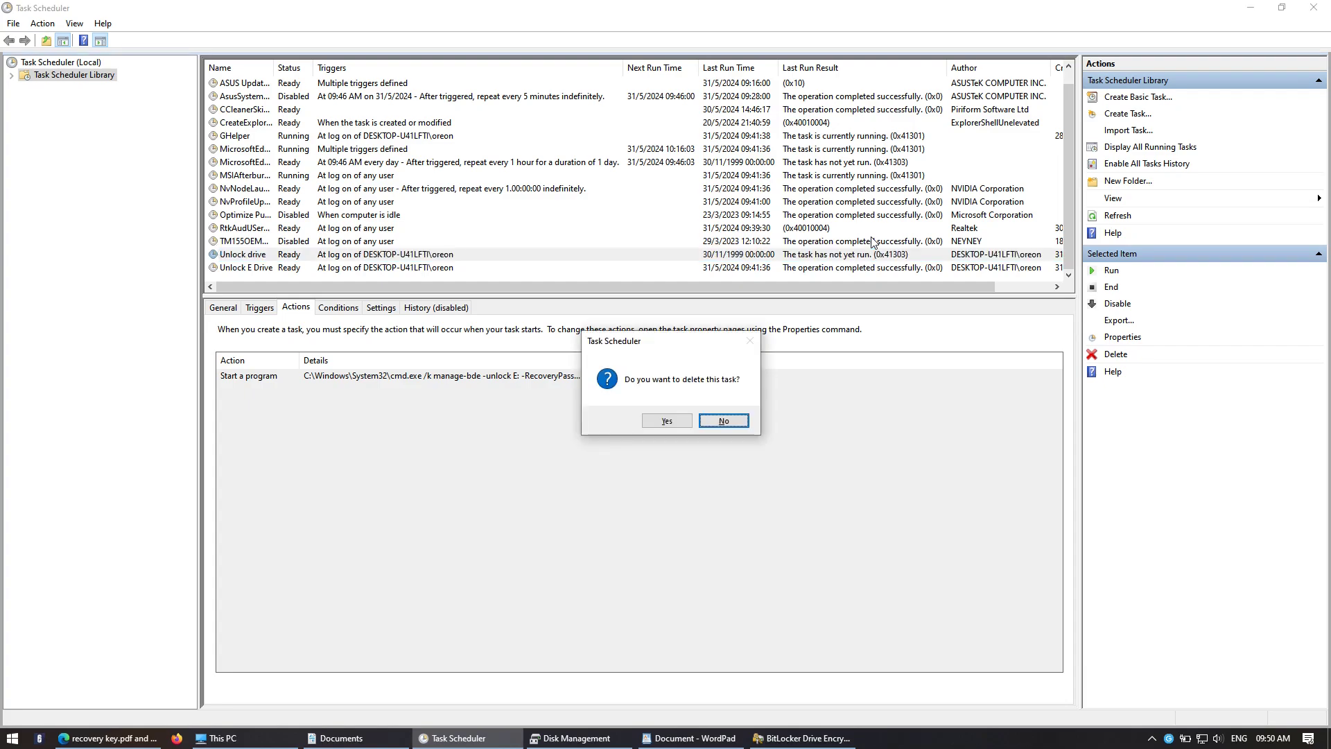
{"action": "left_click", "coordinate": [667, 421]}
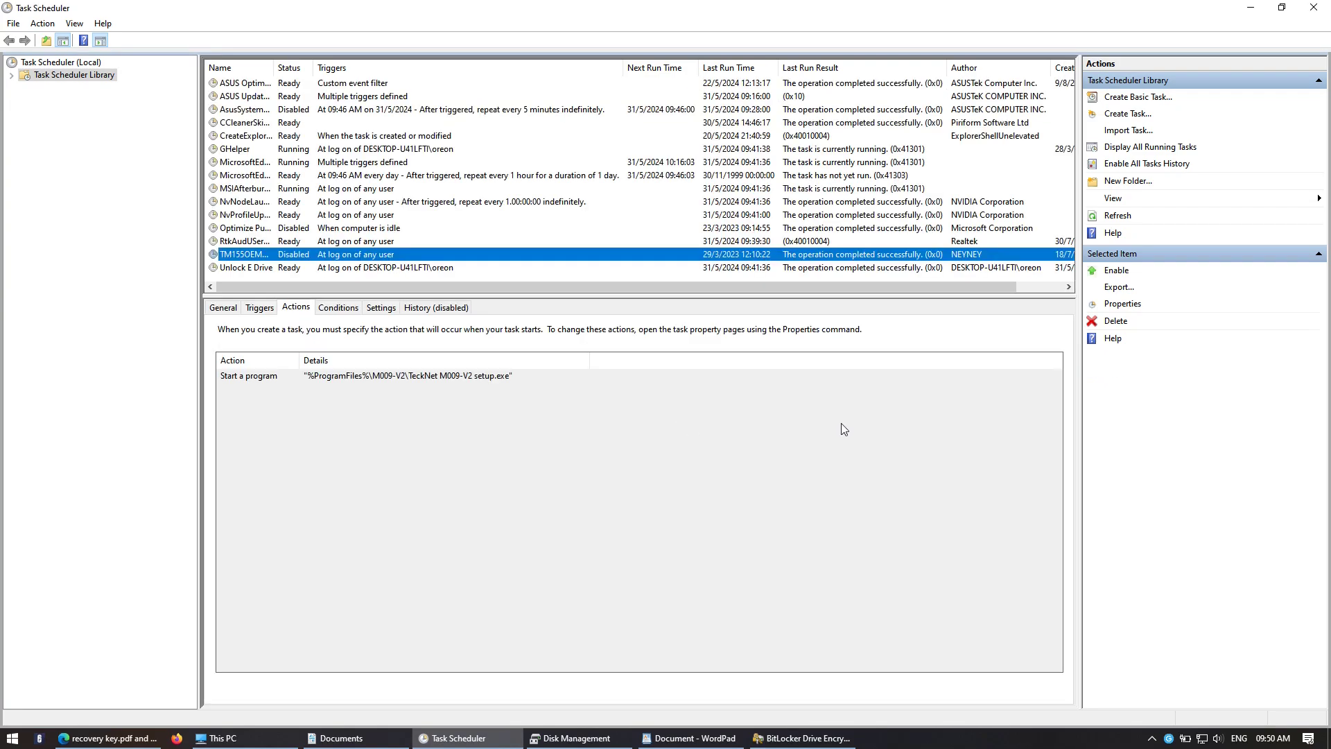
{"action": "left_click_drag", "start_coordinate": [884, 287], "coordinate": [853, 309]}
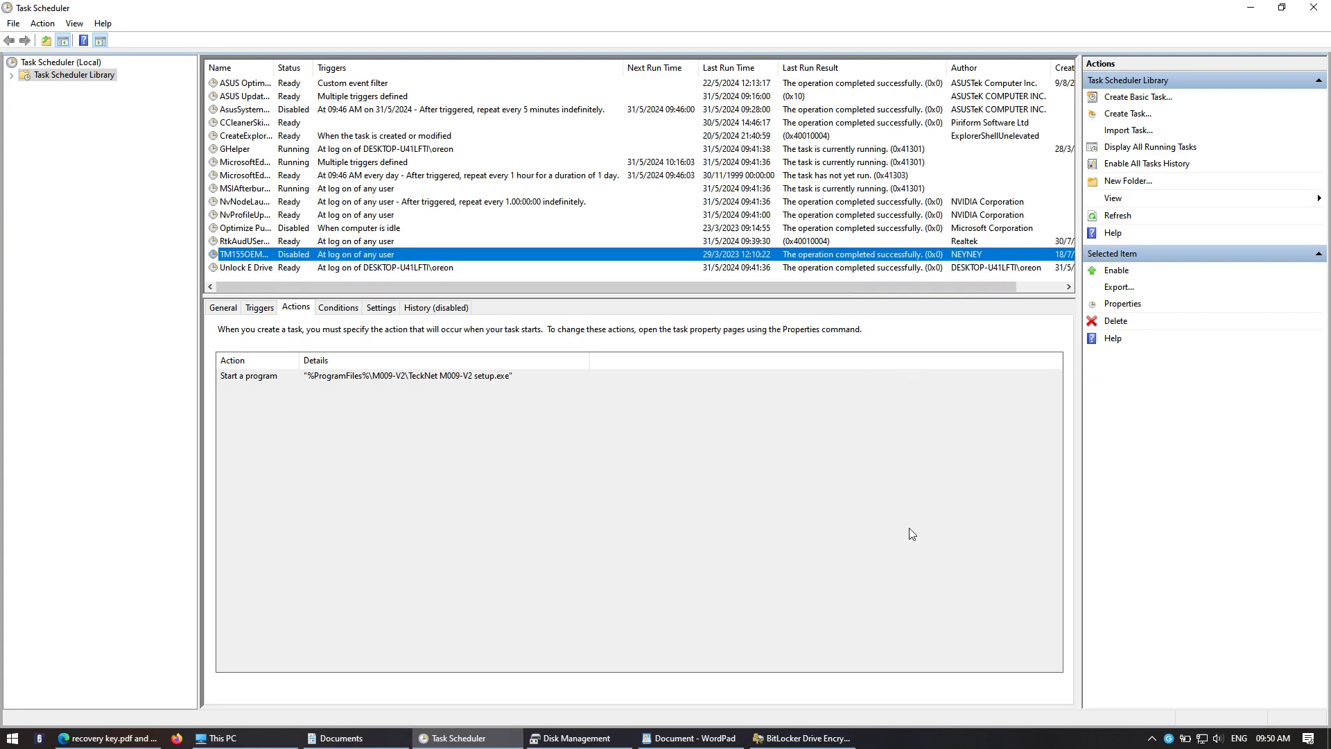